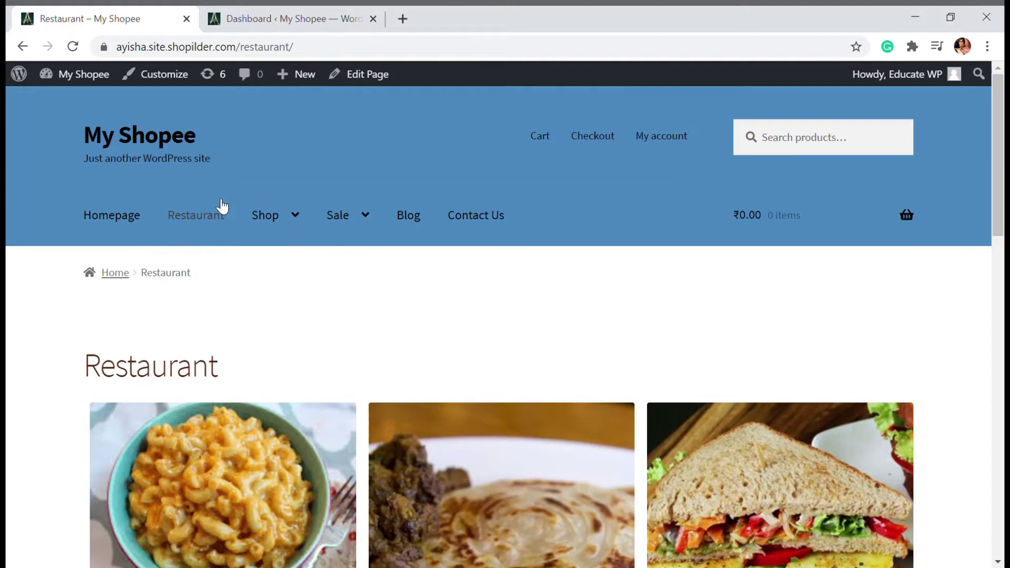
# Step: From the WordPress dashboard, open the page for adding plugins and search for "Byc"
pyautogui.scroll(-3, 259, 261)
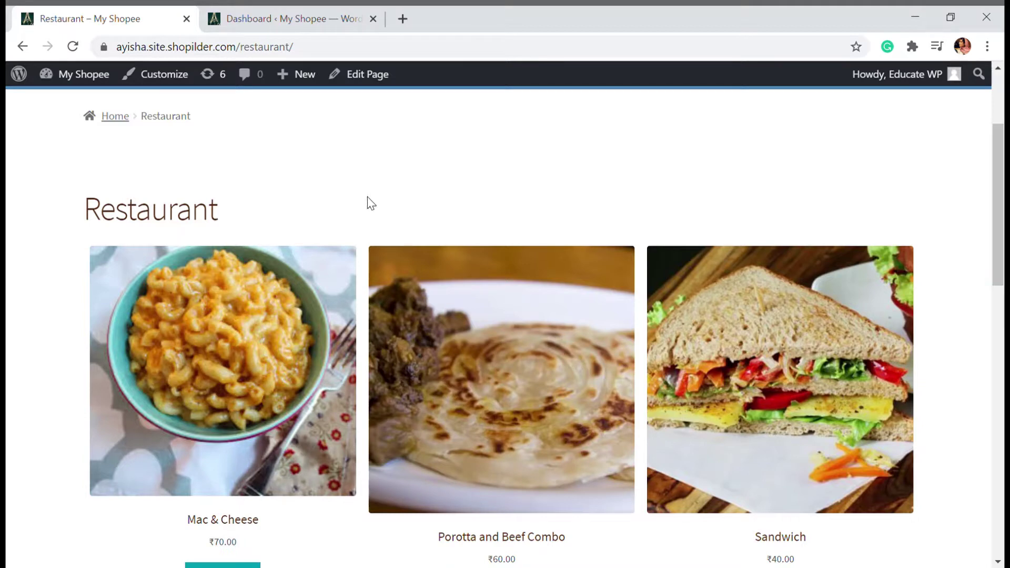
pyautogui.click(331, 18)
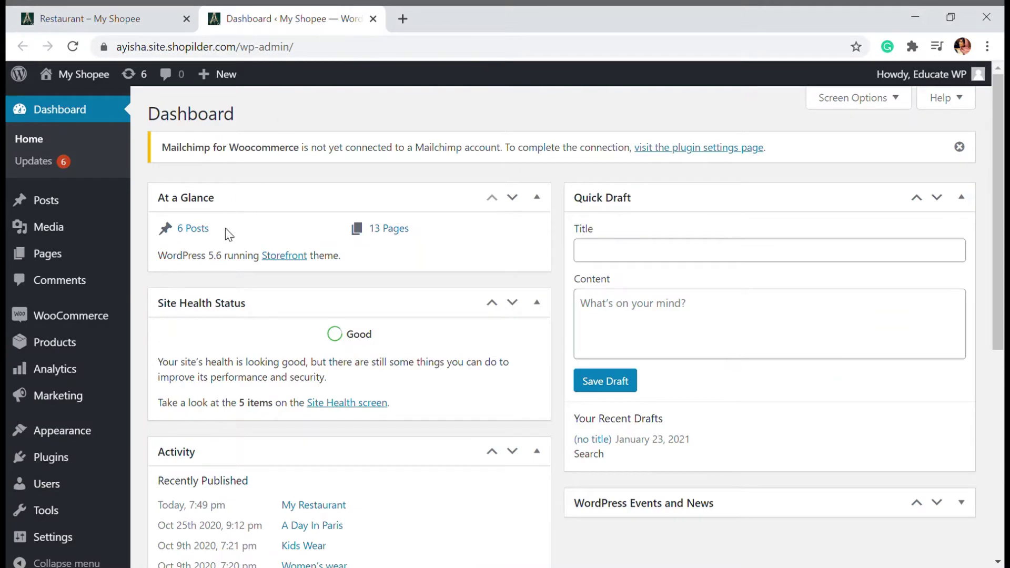
pyautogui.moveTo(63, 459)
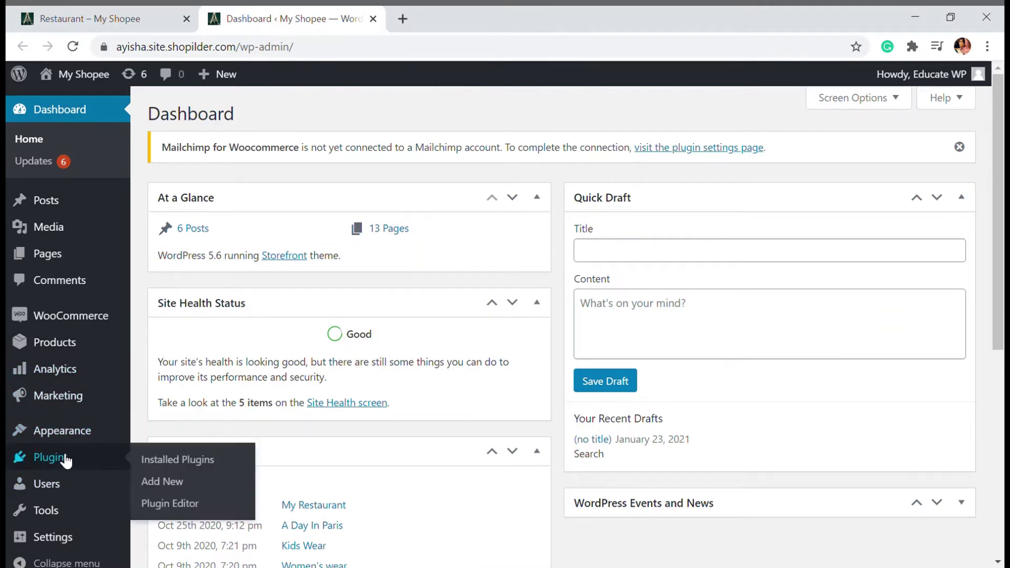
pyautogui.click(161, 482)
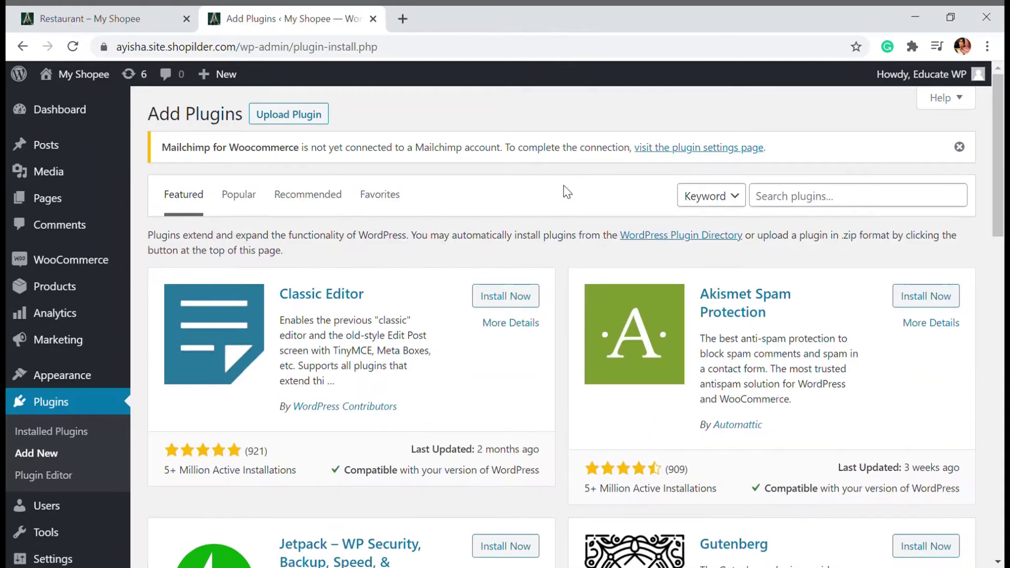
pyautogui.click(792, 196)
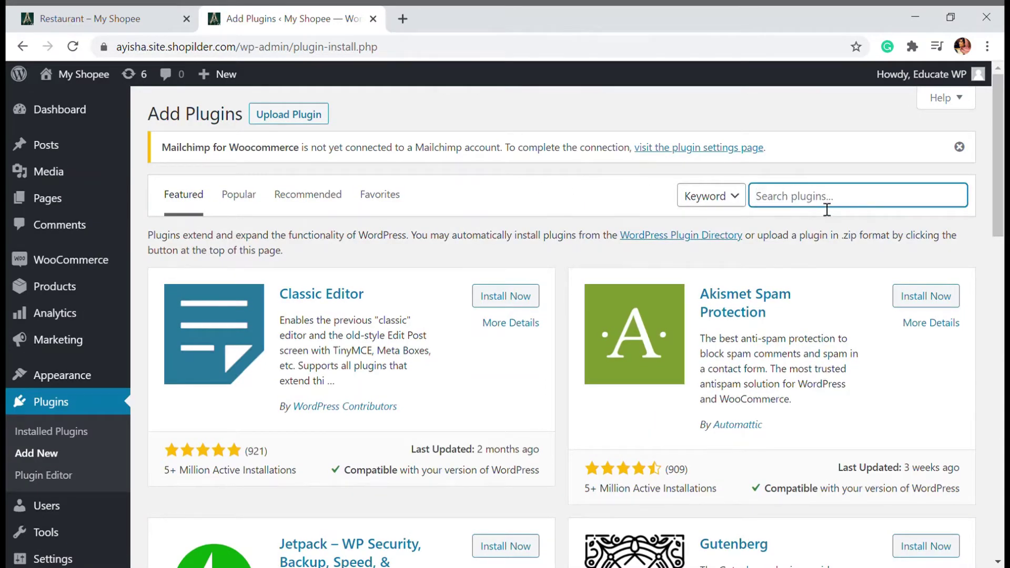
pyautogui.write('Byc')
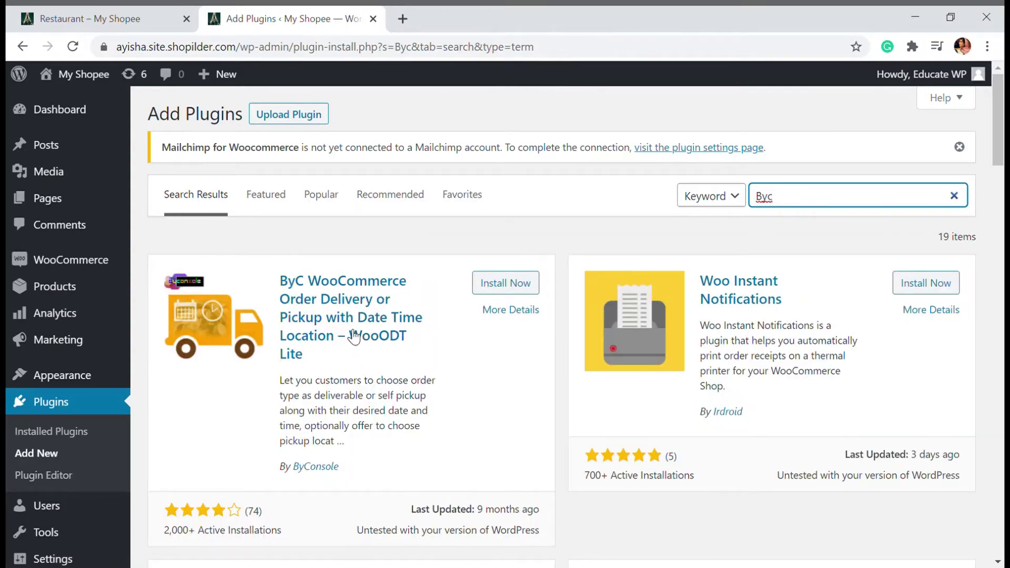
# Step: Install and activate the ByC WooCommerce Order Delivery or Pickup with Date Time Location – WooODT Lite plugin
pyautogui.scroll(-1, 354, 337)
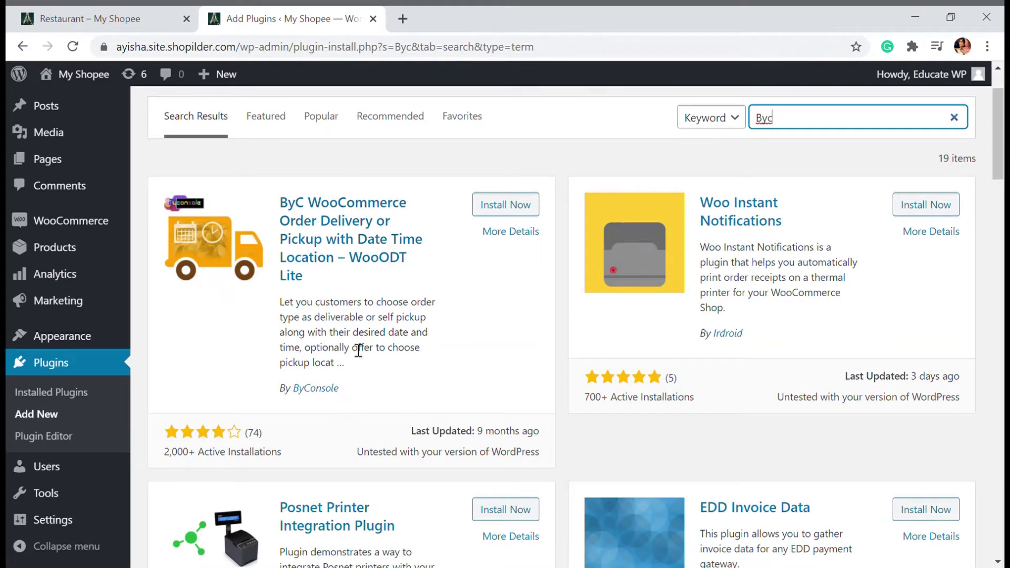
pyautogui.click(513, 205)
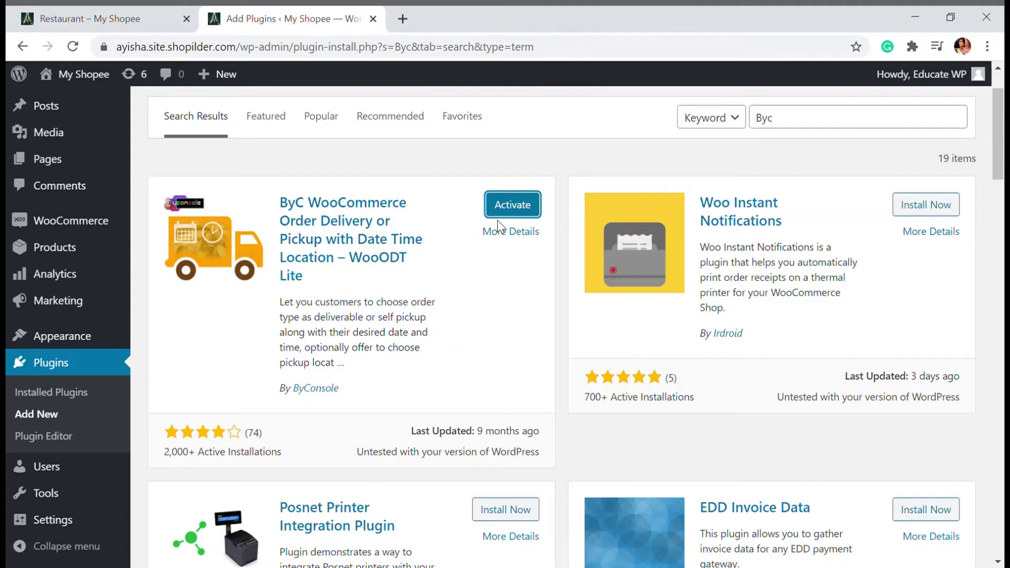
pyautogui.click(507, 210)
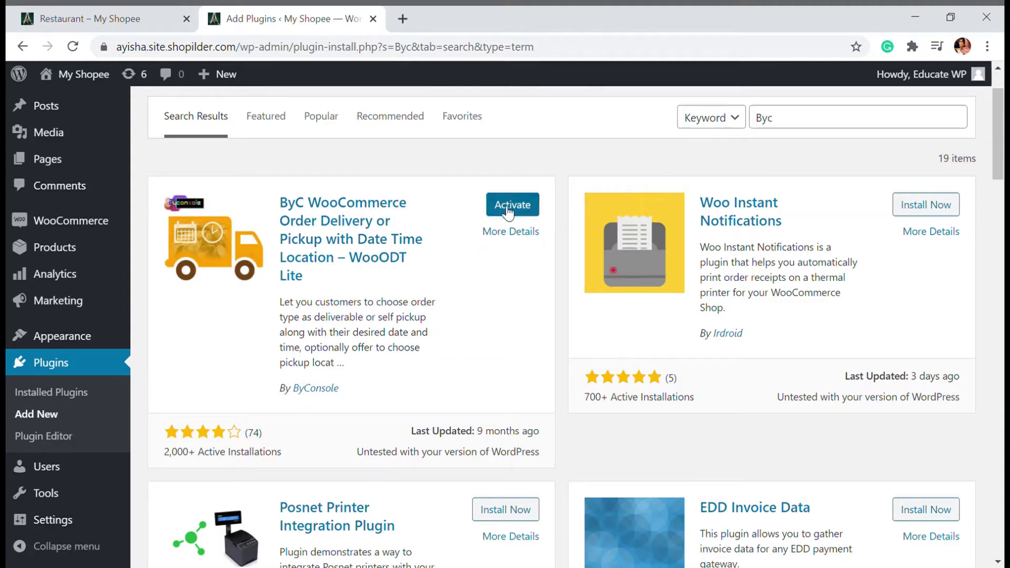
pyautogui.click(508, 209)
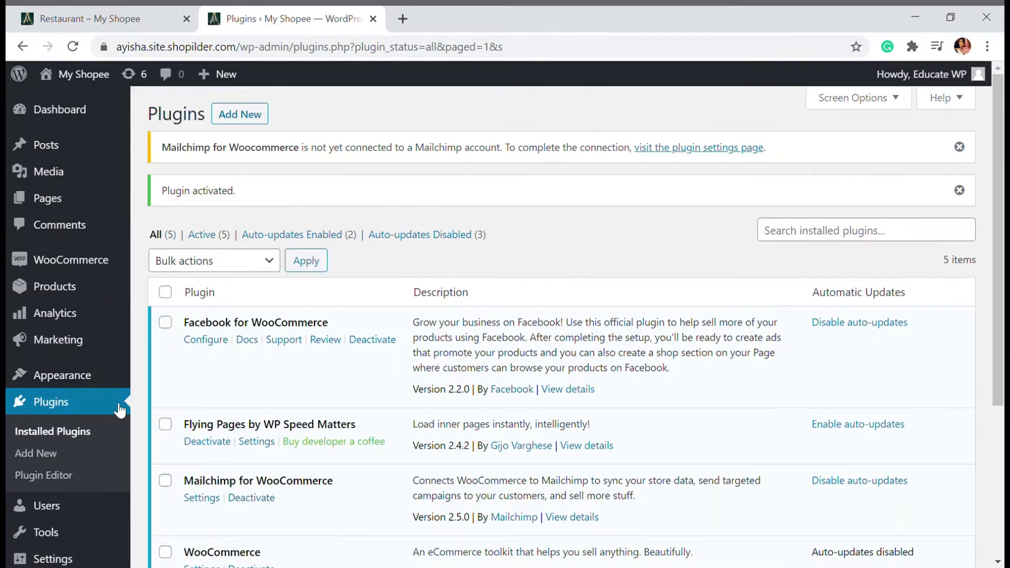
# Step: Open the Order Delivery Time management settings and allow orders for both delivery and pickup
pyautogui.scroll(-4, 120, 410)
pyautogui.moveTo(85, 518)
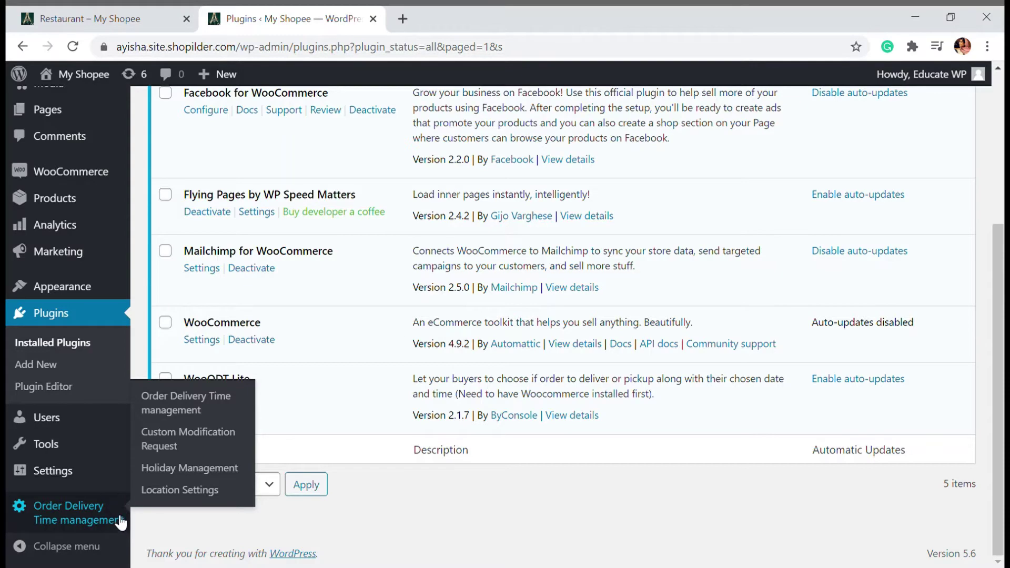
pyautogui.click(168, 410)
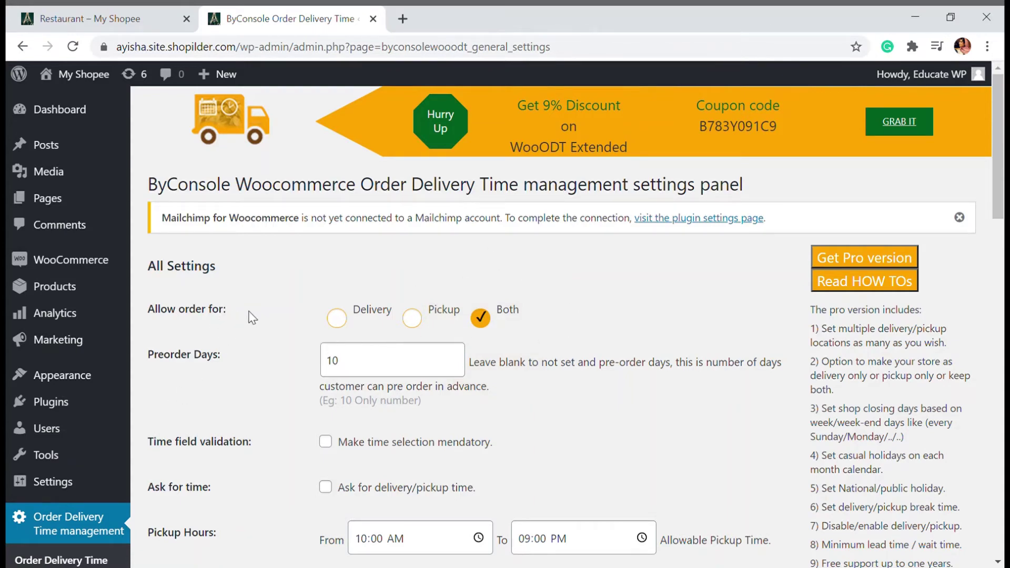
pyautogui.click(341, 320)
pyautogui.click(412, 317)
pyautogui.click(481, 318)
# Step: Clear the Preorder Days value and enable asking customers for the delivery/pickup time
pyautogui.click(371, 366)
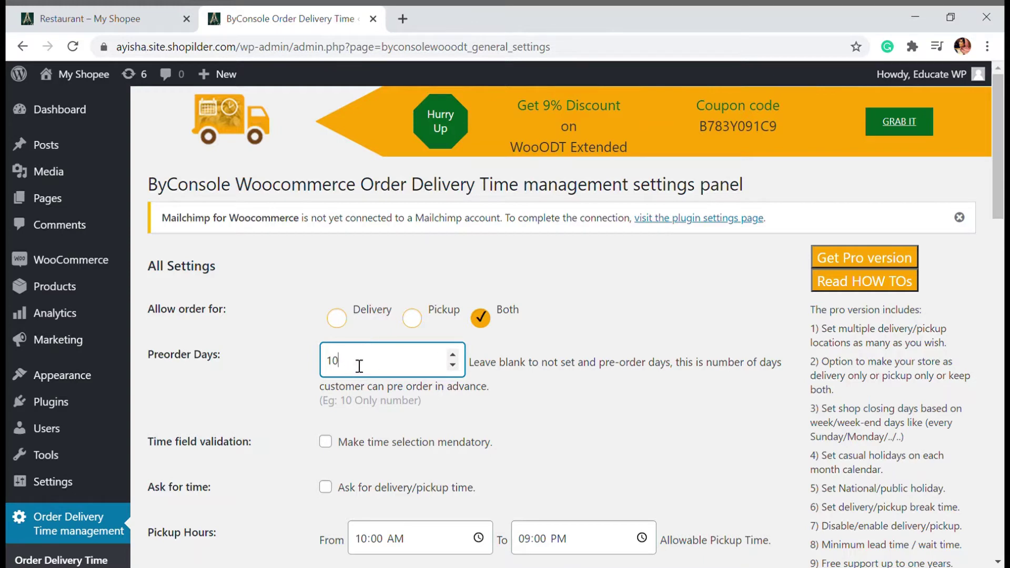
pyautogui.press('BackSpace')
pyautogui.press('BackSpace')
pyautogui.scroll(-2, 338, 452)
pyautogui.scroll(-2, 337, 456)
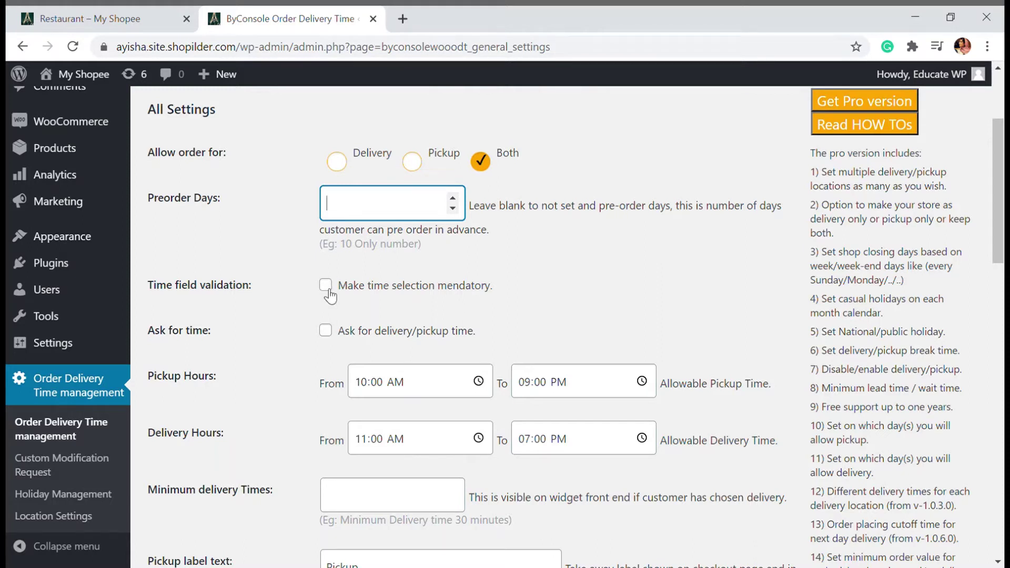
pyautogui.click(326, 332)
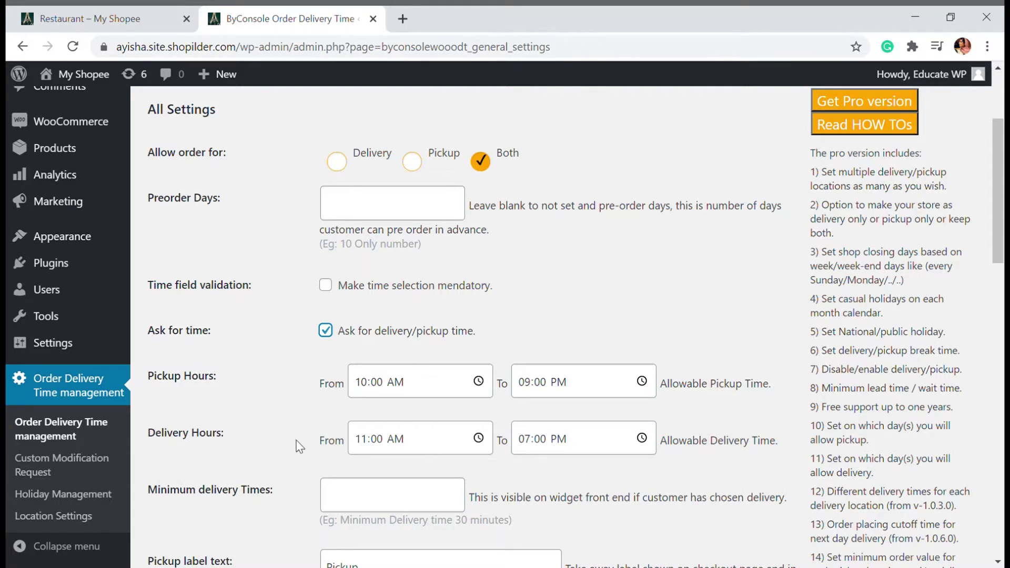
# Step: Review the pickup and delivery hours, minimum delivery time, and the pickup, delivery, date and time label texts
pyautogui.scroll(-3, 358, 448)
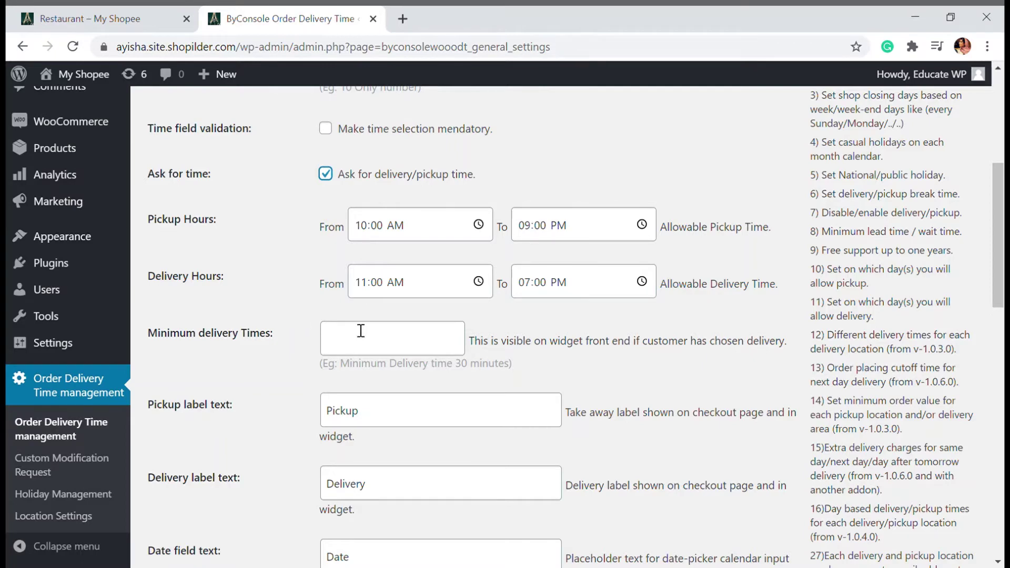
pyautogui.scroll(-3, 337, 333)
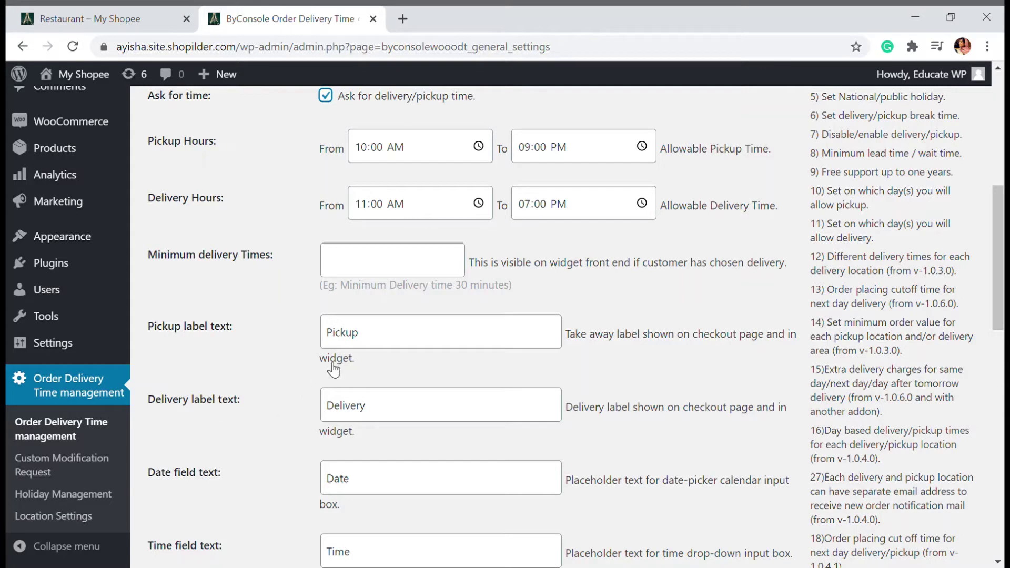
pyautogui.click(361, 334)
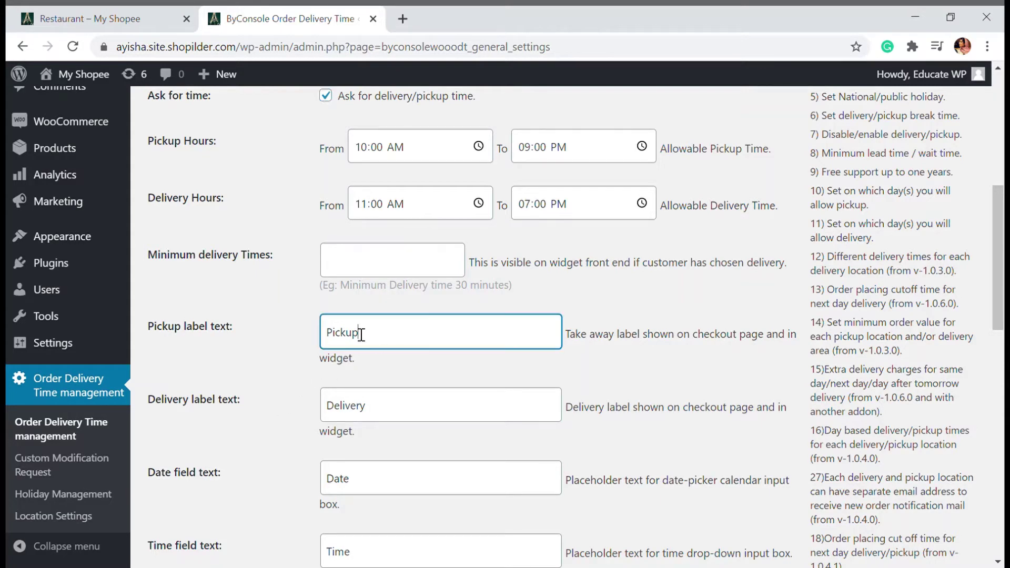
pyautogui.click(383, 328)
pyautogui.scroll(-3, 368, 399)
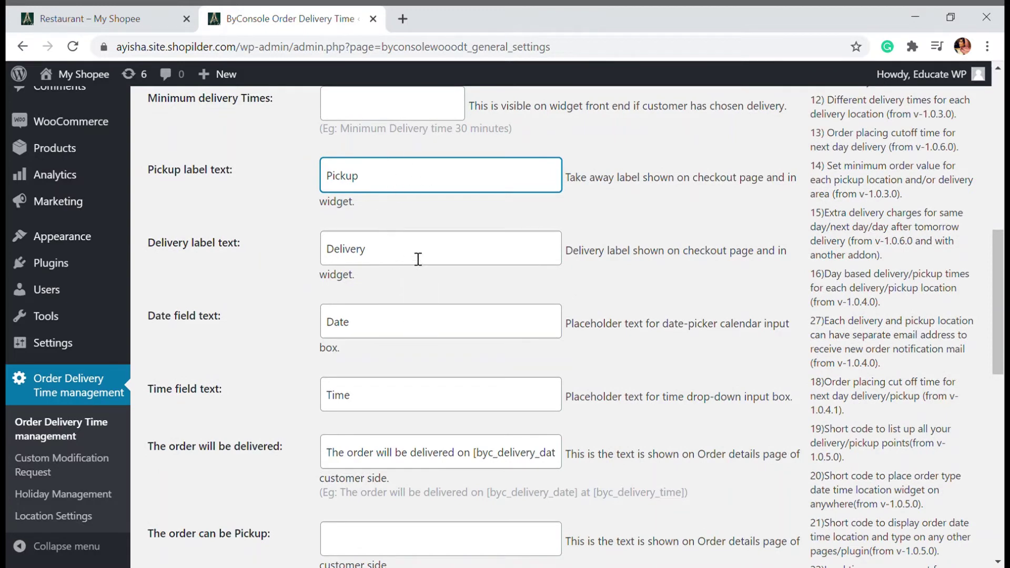
pyautogui.scroll(-3, 385, 469)
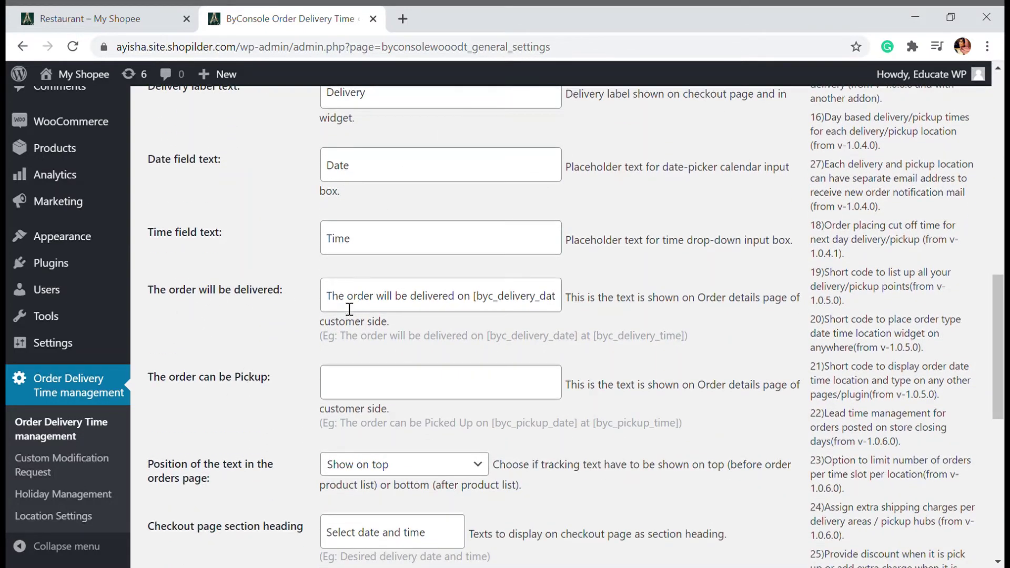
# Step: Change the shortcode in the "The order will be delivered" text to [byc_delivery_time]
pyautogui.click(450, 309)
pyautogui.click(465, 298)
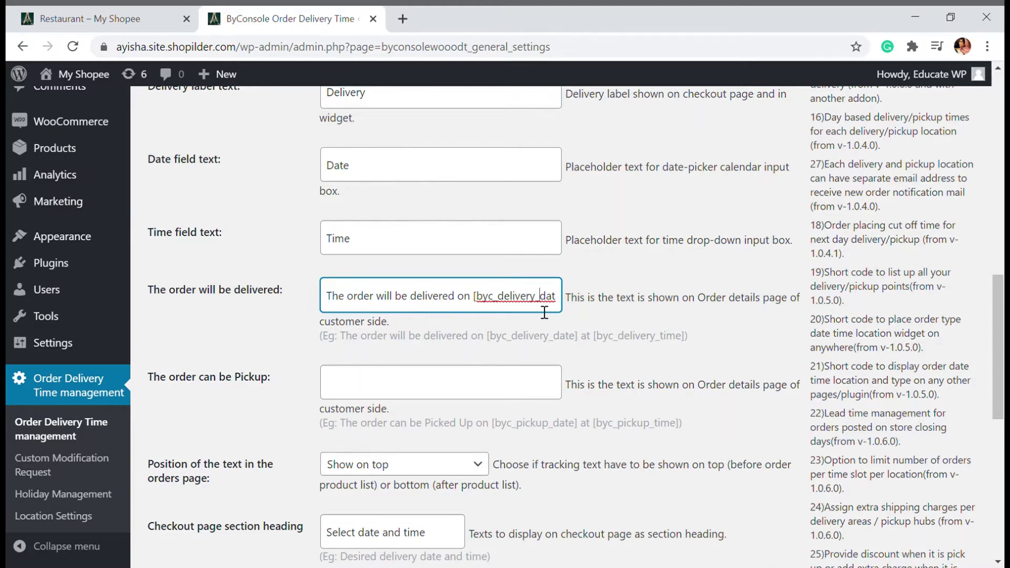
pyautogui.press('End')
pyautogui.write('e]')
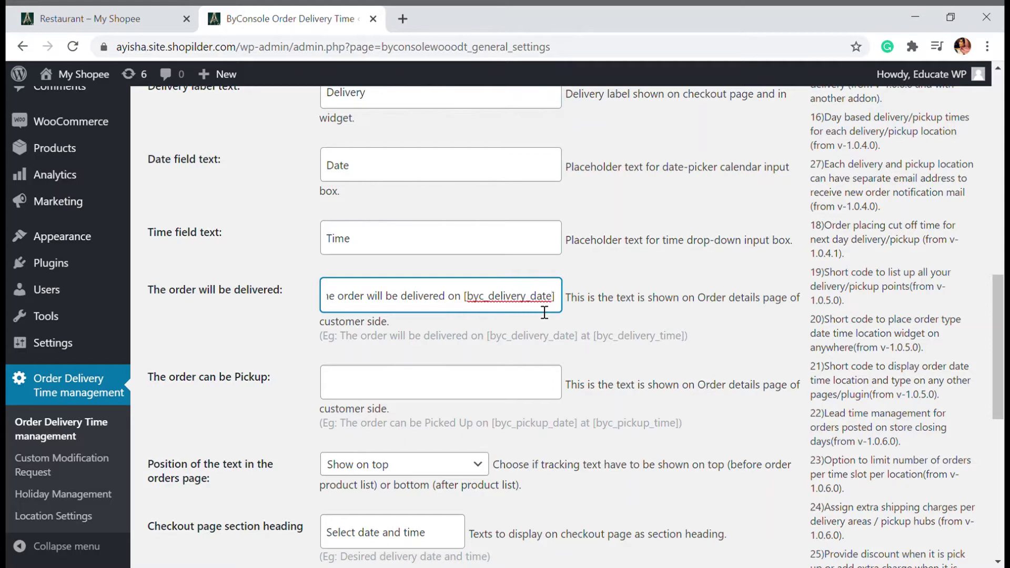
pyautogui.press('Left')
pyautogui.press('BackSpace')
pyautogui.press('BackSpace')
pyautogui.press('BackSpace')
pyautogui.press('BackSpace')
pyautogui.write('time')
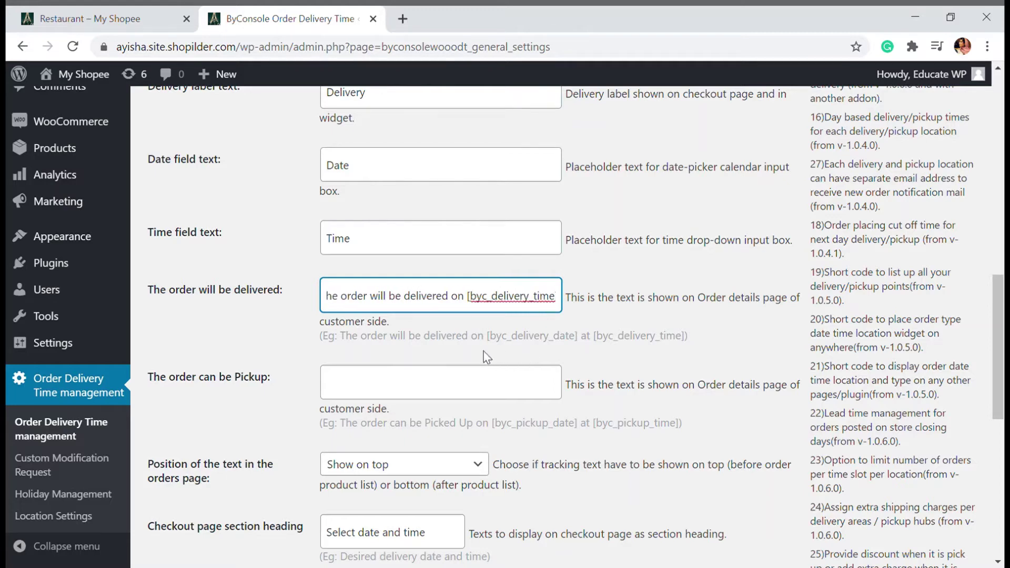
pyautogui.moveTo(490, 335); pyautogui.dragTo(687, 337)
pyautogui.click(704, 337)
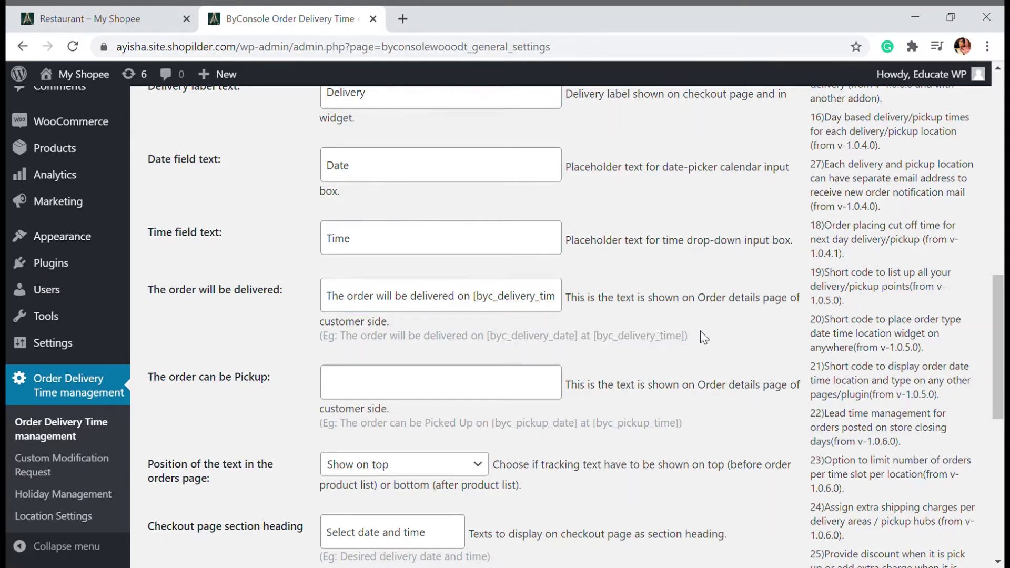
# Step: Enter the shortcode [byc_pickup_time] as the "The order can be Pickup" text
pyautogui.scroll(-1, 218, 368)
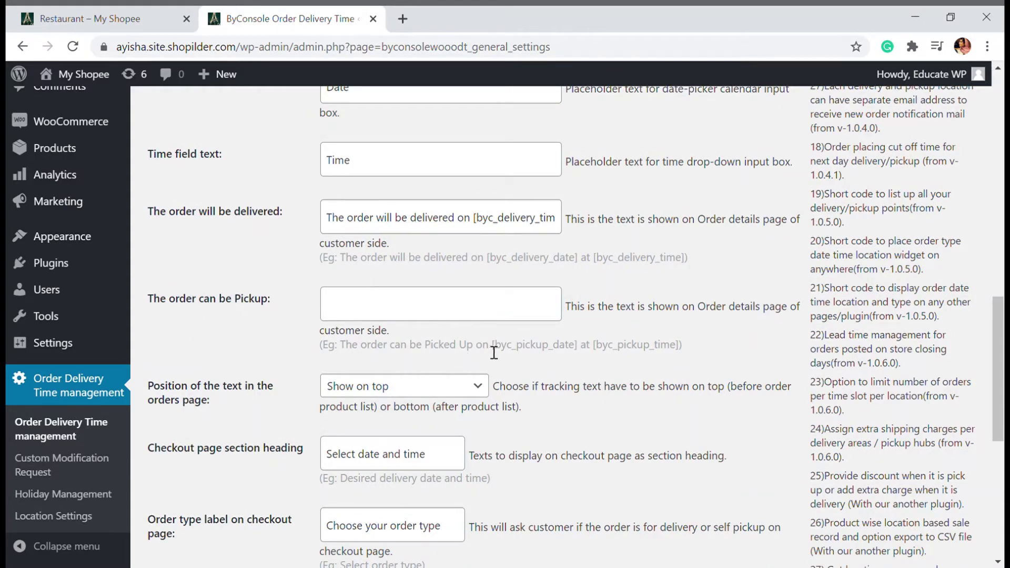
pyautogui.moveTo(502, 352); pyautogui.dragTo(686, 349)
pyautogui.click(587, 349)
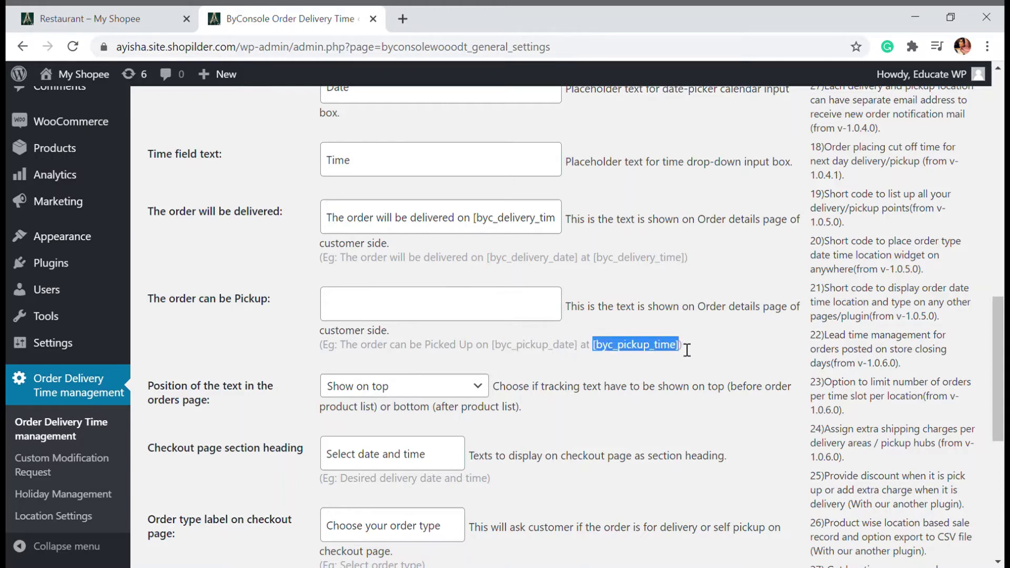
pyautogui.click(502, 312)
pyautogui.write('[byc_pickup_time]')
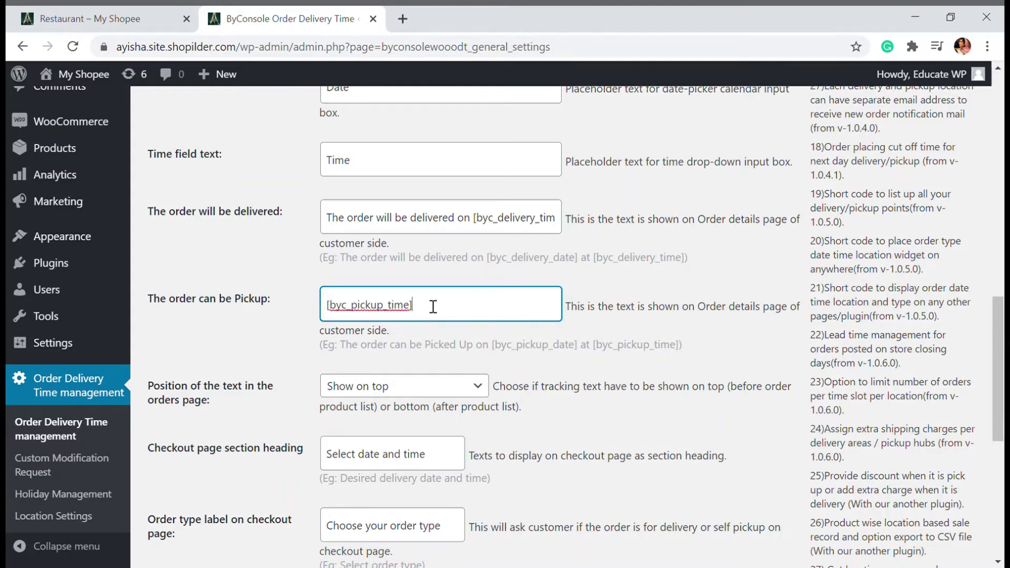
pyautogui.hotkey('ctrl', 'a')
pyautogui.click(465, 312)
# Step: Review the remaining checkout page labels and time format, leaving them as they are, and save the plugin settings
pyautogui.scroll(-1, 452, 394)
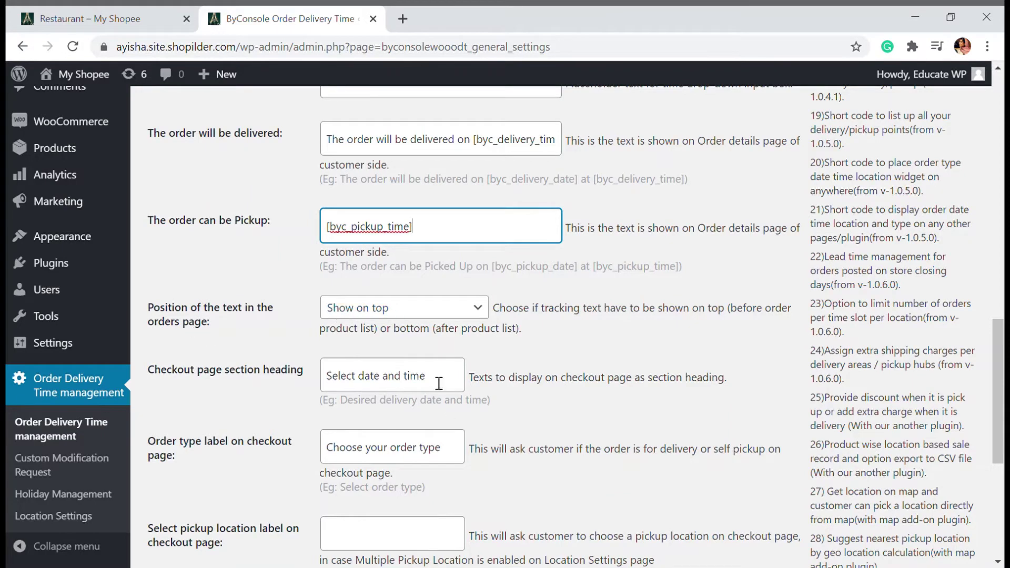
pyautogui.scroll(-2, 221, 337)
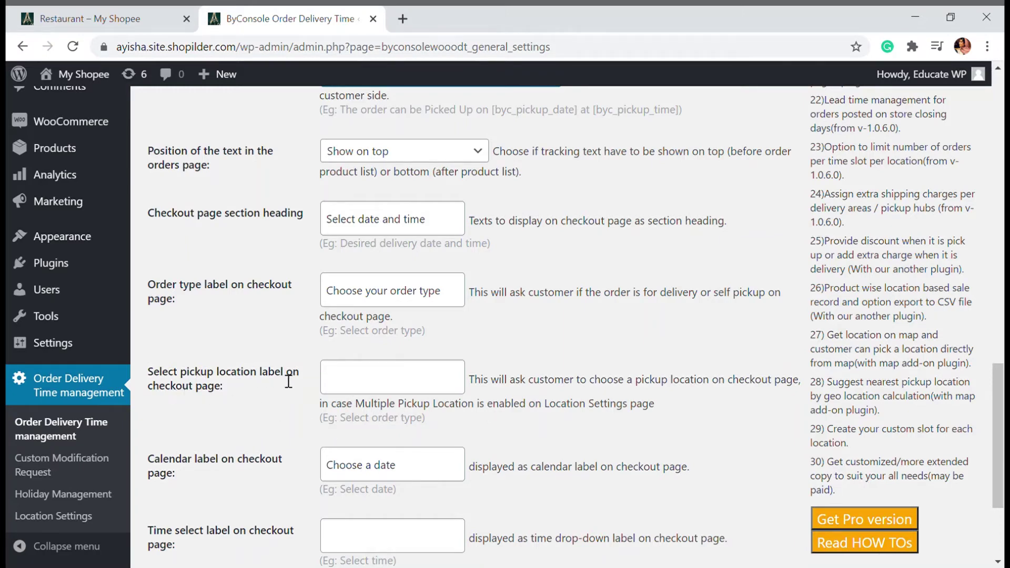
pyautogui.click(362, 377)
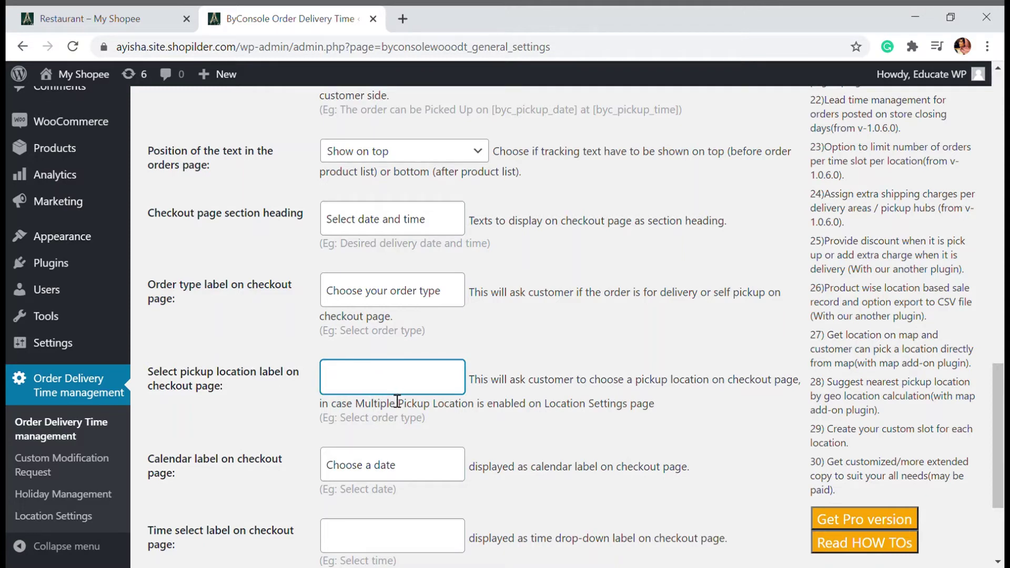
pyautogui.scroll(-3, 405, 387)
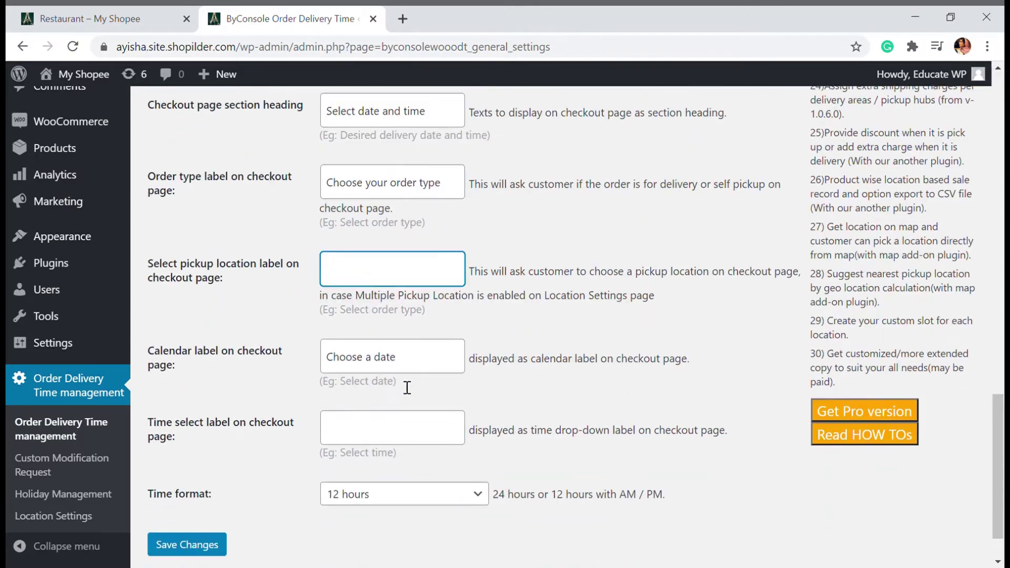
pyautogui.scroll(-1, 366, 330)
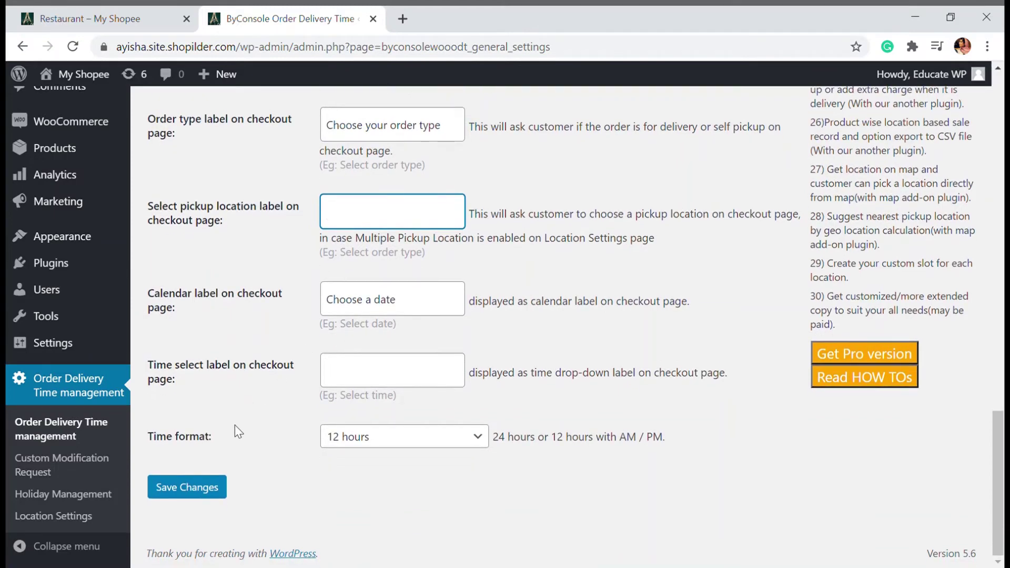
pyautogui.click(213, 488)
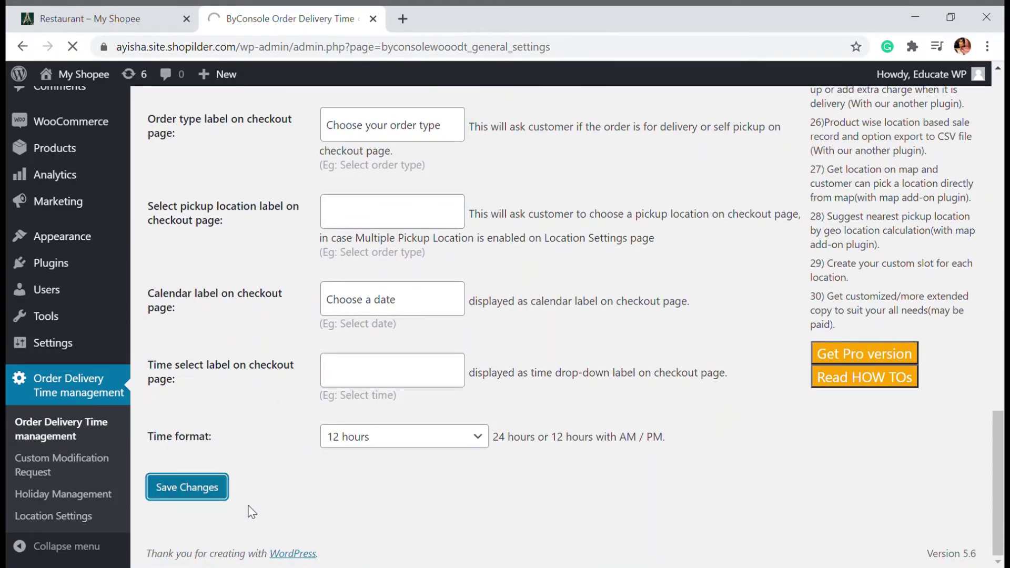
# Step: Open the plugin's Custom Modification Request page
pyautogui.scroll(-10, 342, 497)
pyautogui.scroll(-1, 345, 494)
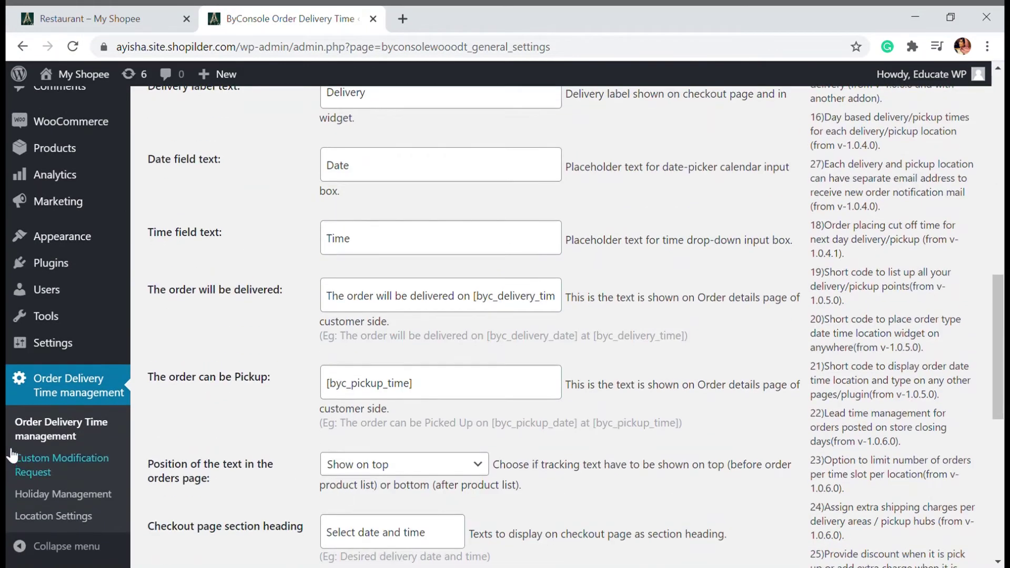
pyautogui.click(40, 472)
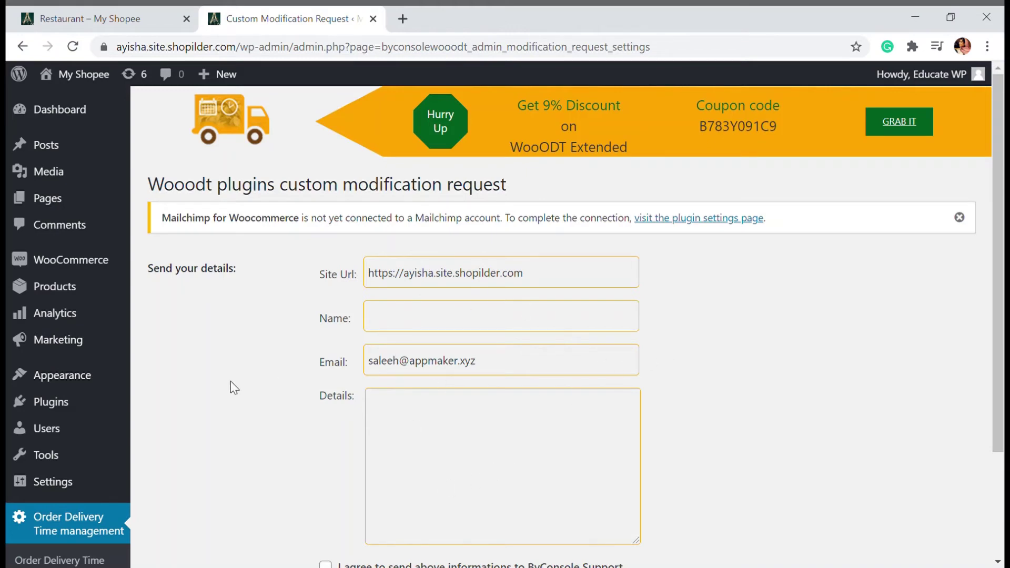
# Step: In the plugin's Holiday Management settings, mark Sunday as a weekly holiday for both pickup and delivery, and save
pyautogui.scroll(-3, 356, 405)
pyautogui.click(69, 492)
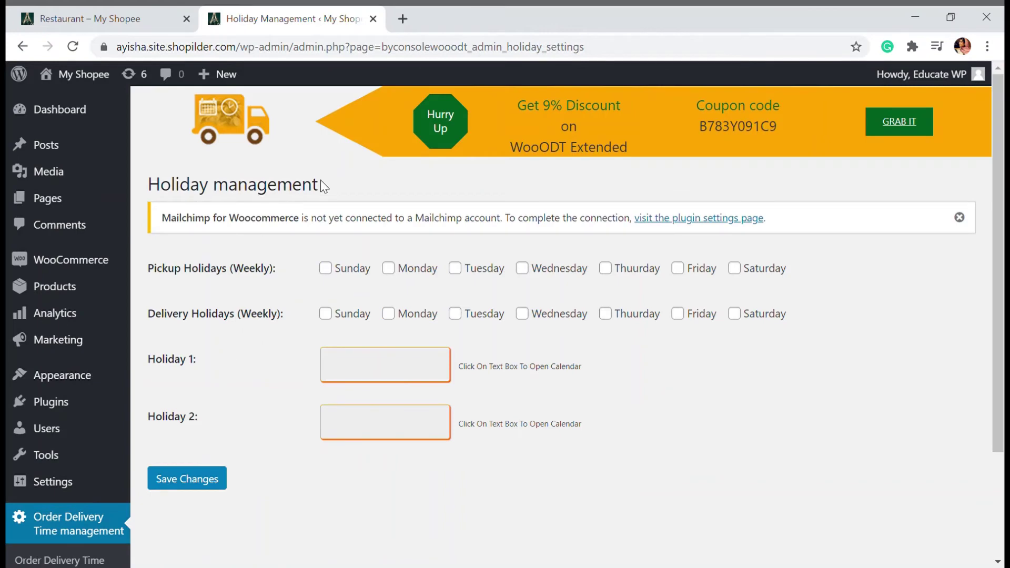
pyautogui.click(334, 272)
pyautogui.click(327, 314)
pyautogui.click(392, 379)
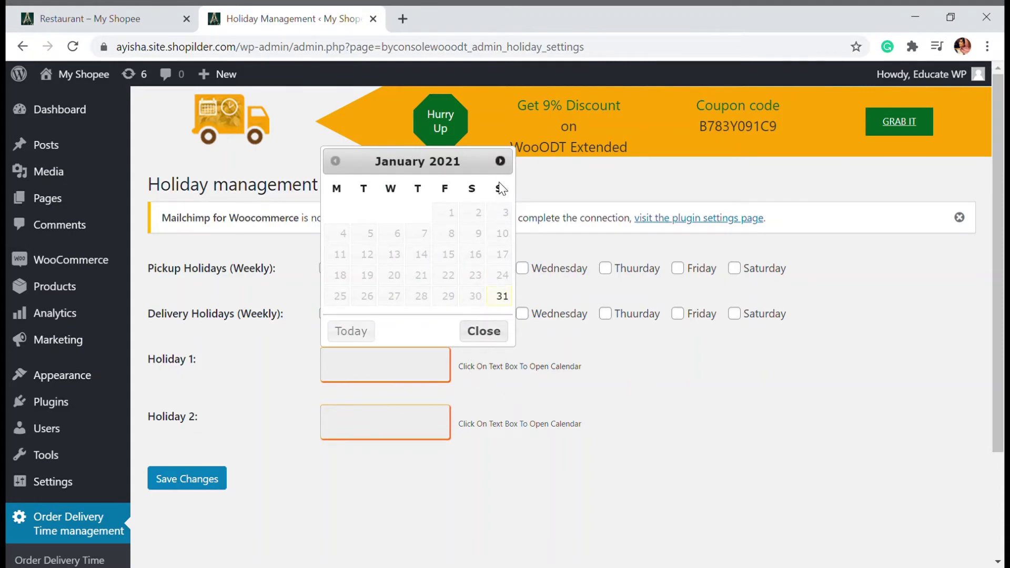
pyautogui.click(630, 391)
pyautogui.scroll(-2, 311, 465)
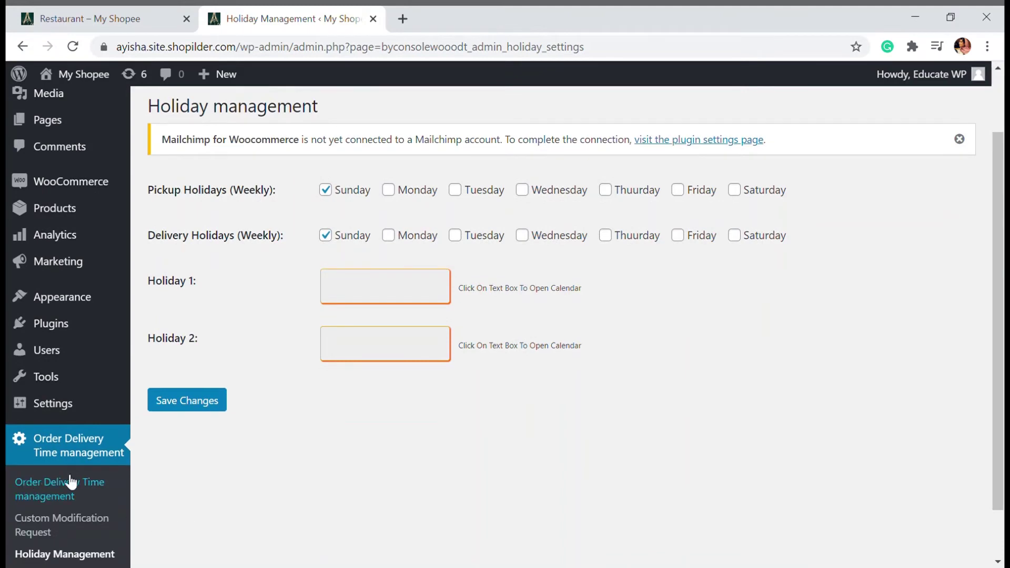
pyautogui.click(194, 406)
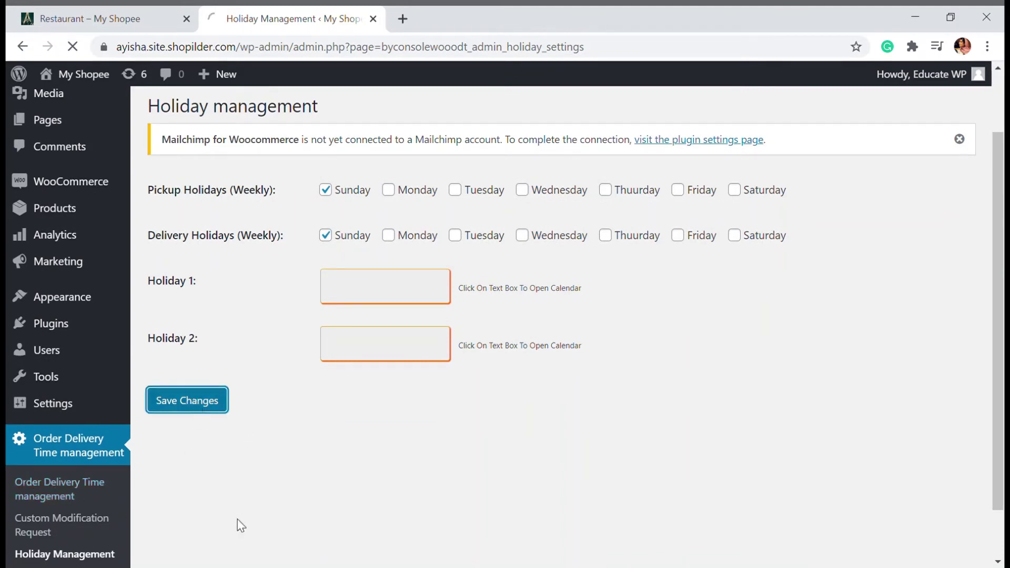
# Step: Enable multiple pickup locations in the plugin's Location Settings and add a new pickup location entry
pyautogui.scroll(-3, 90, 539)
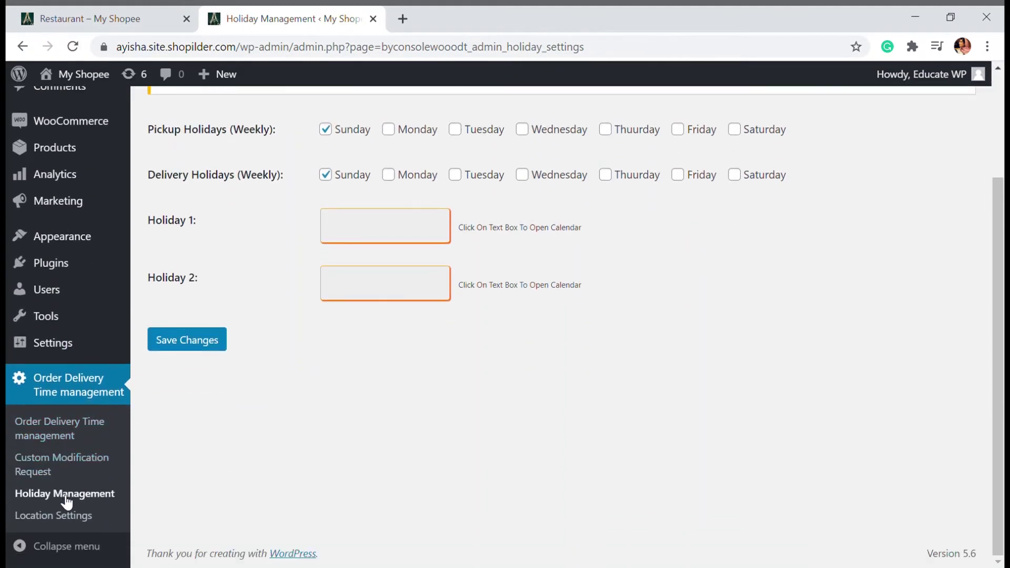
pyautogui.click(82, 516)
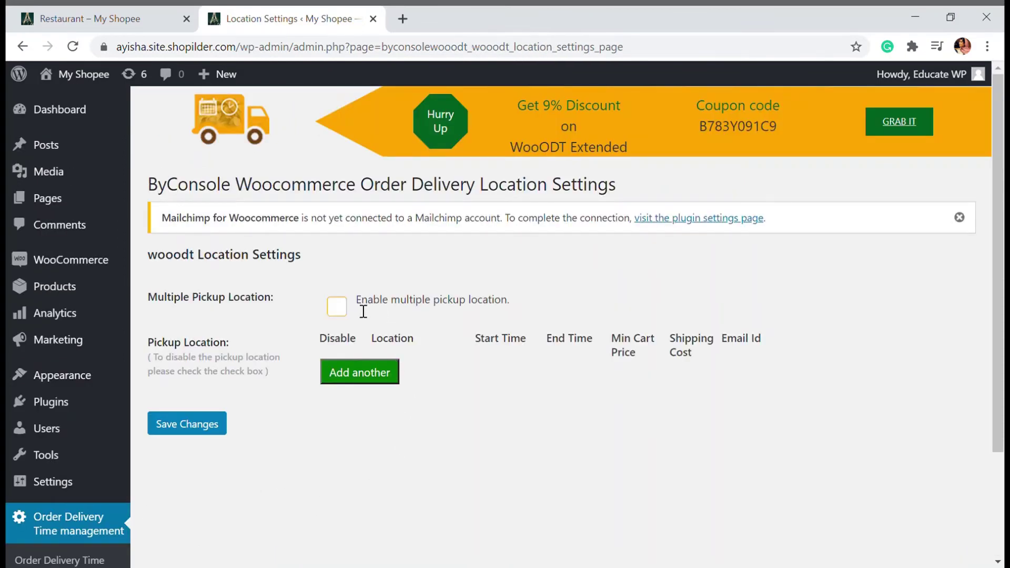
pyautogui.click(339, 316)
pyautogui.click(337, 307)
pyautogui.click(347, 374)
pyautogui.click(374, 385)
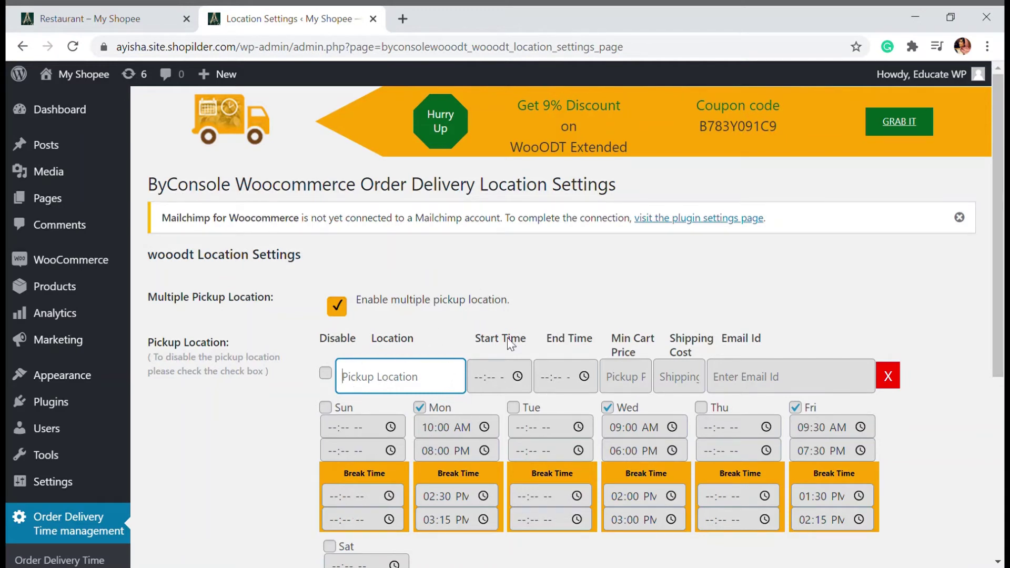
# Step: Review the new pickup location's daily hours and break times, leave the fields unedited, and save the location settings
pyautogui.scroll(-3, 687, 349)
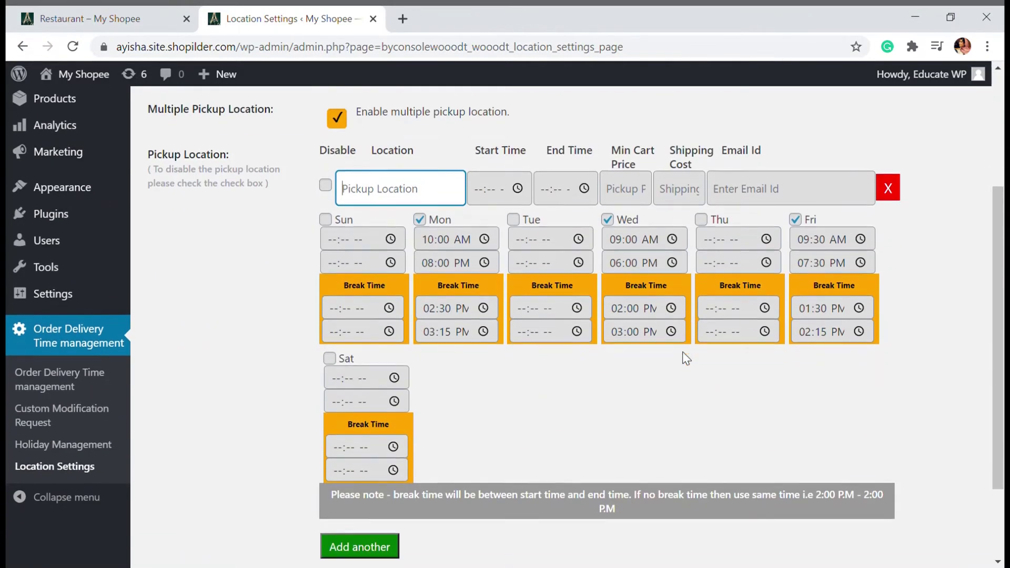
pyautogui.scroll(5, 591, 408)
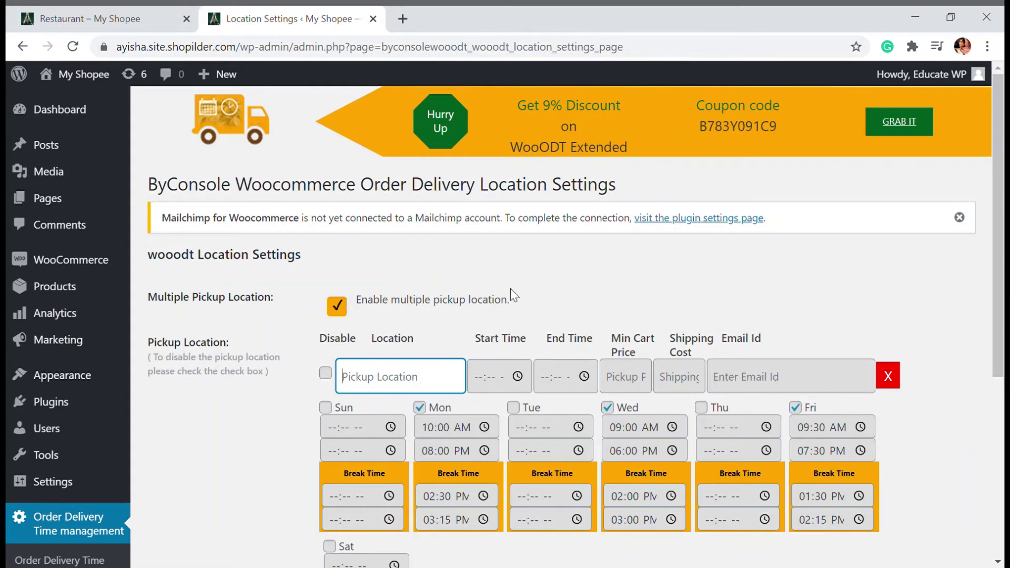
pyautogui.scroll(-4, 432, 305)
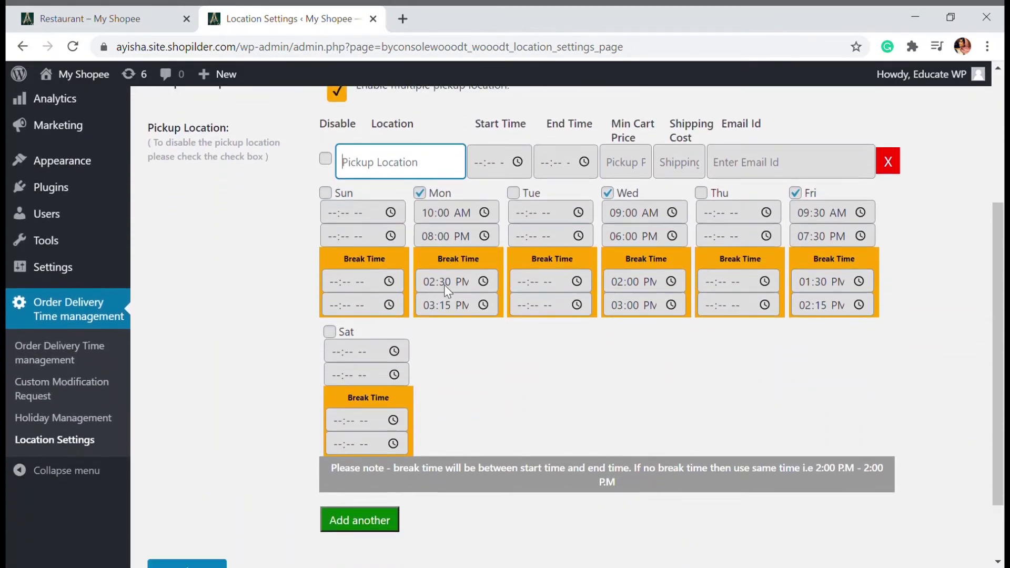
pyautogui.scroll(-2, 444, 291)
pyautogui.click(181, 486)
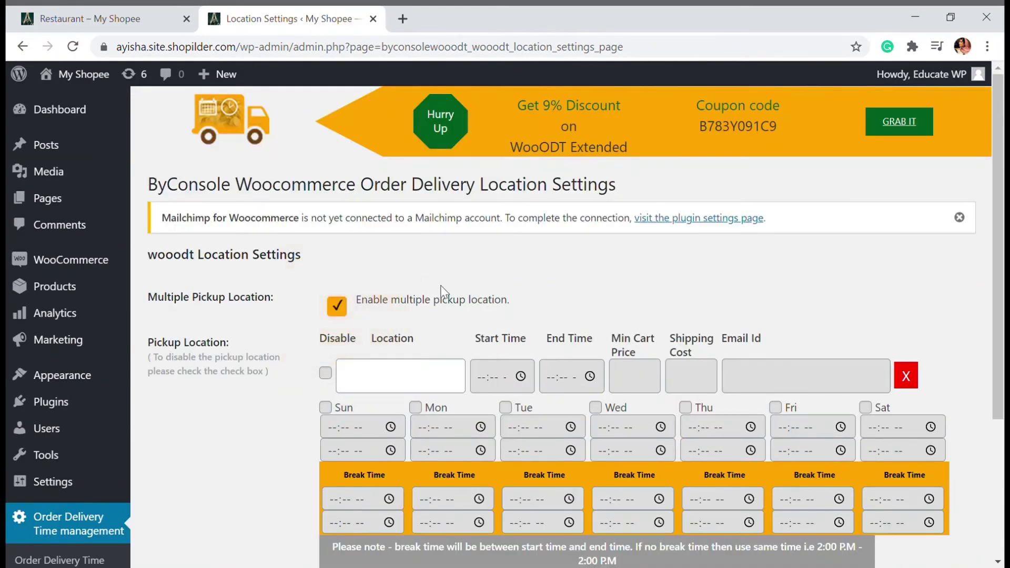
# Step: On the shop's Restaurant page, add Mac & Cheese and Porotta and Beef Combo to the cart and view the cart
pyautogui.click(11, 10)
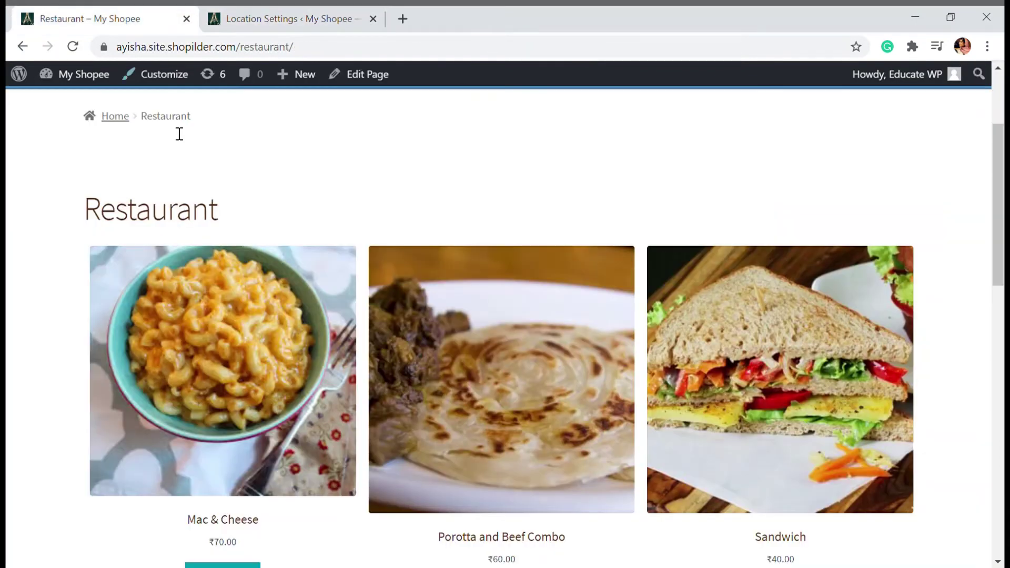
pyautogui.scroll(1, 314, 244)
pyautogui.scroll(-5, 317, 250)
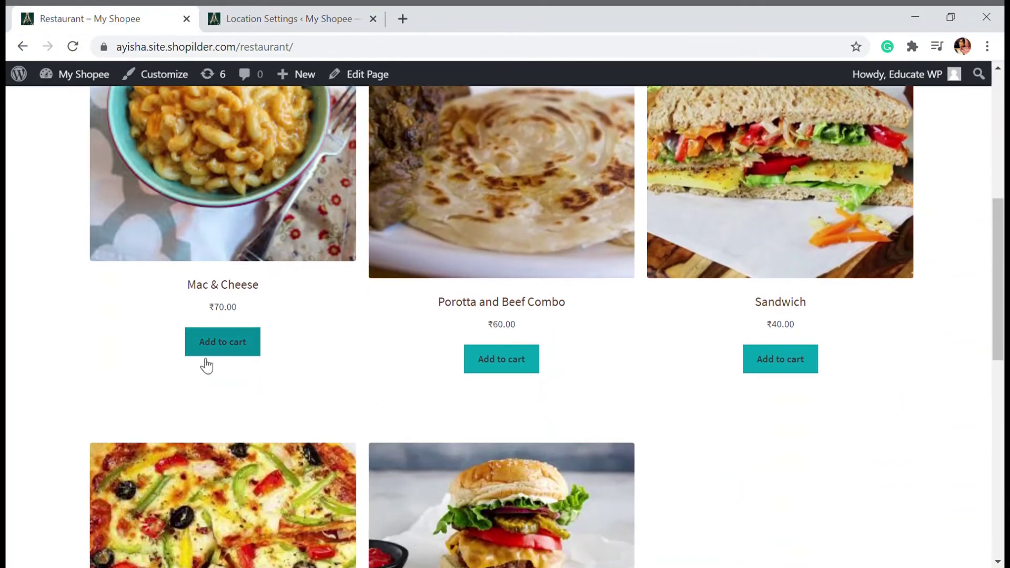
pyautogui.click(251, 347)
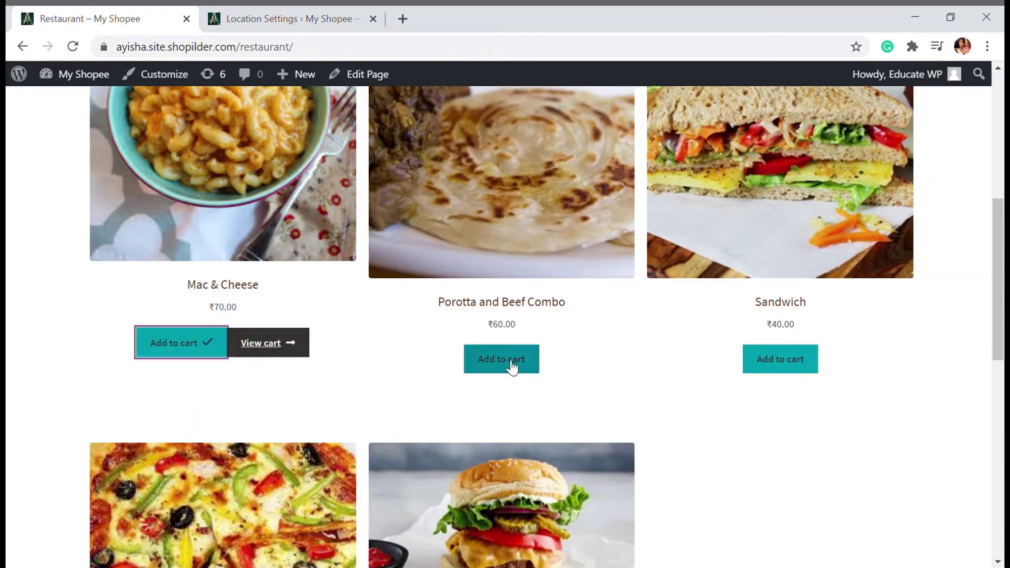
pyautogui.click(495, 361)
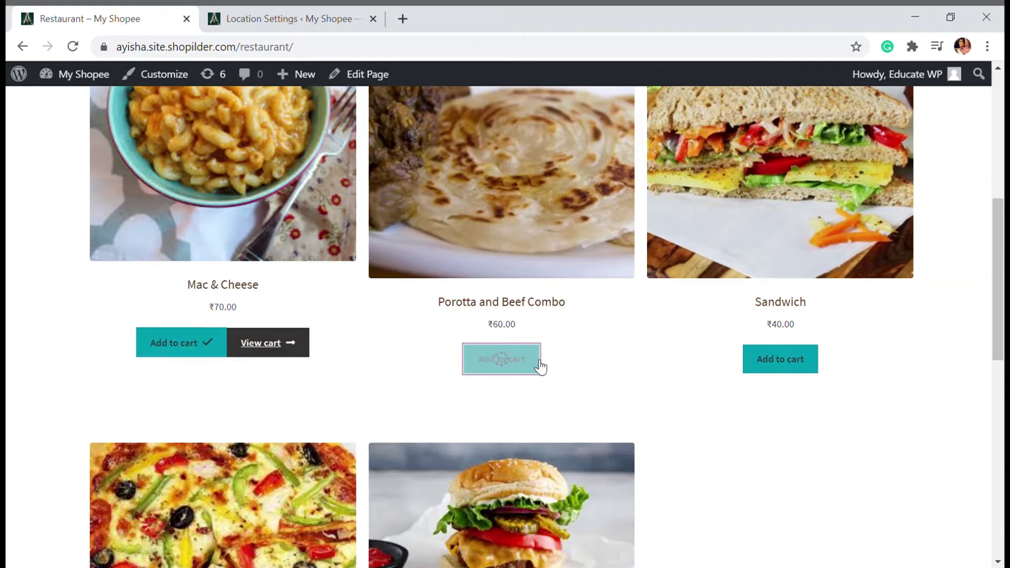
pyautogui.click(559, 363)
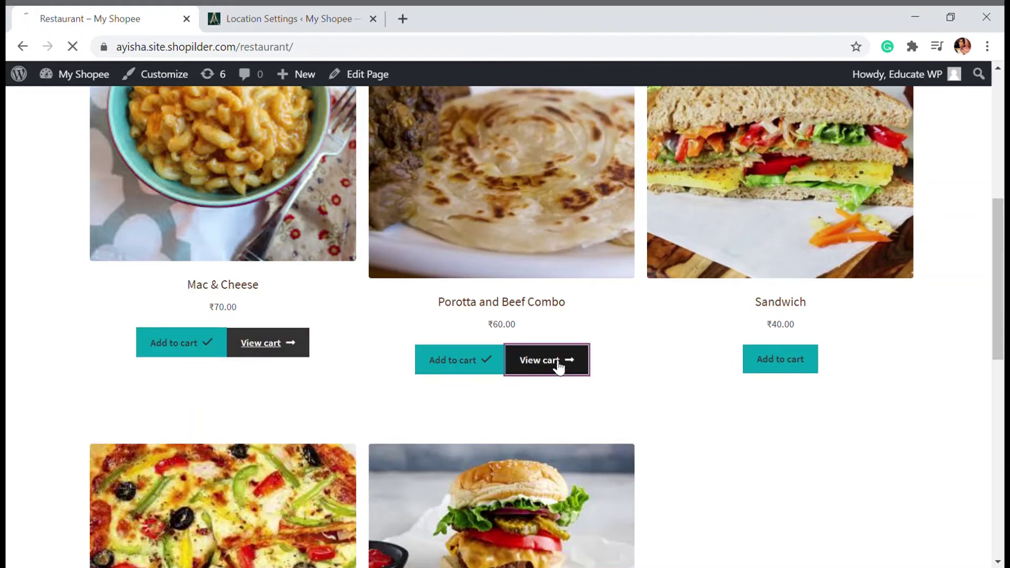
# Step: Review the cart's items and totals and proceed to checkout
pyautogui.scroll(-7, 557, 363)
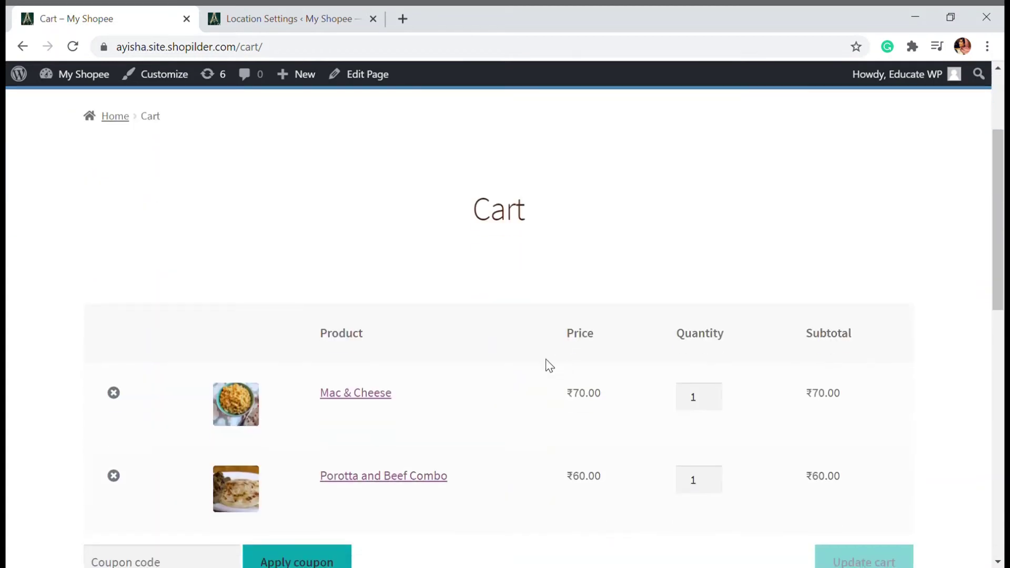
pyautogui.scroll(3, 757, 484)
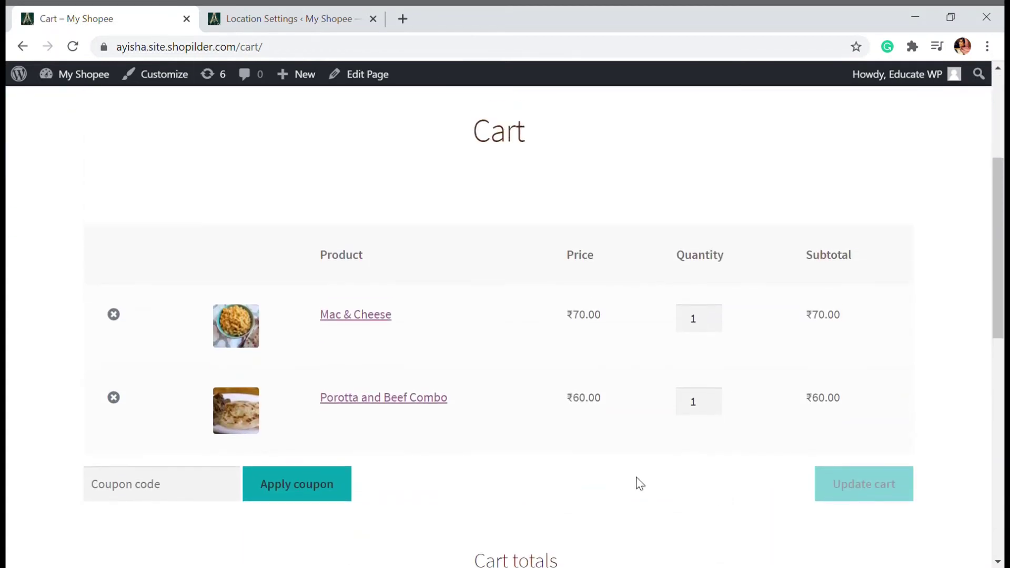
pyautogui.scroll(-3, 605, 473)
pyautogui.scroll(-5, 576, 468)
pyautogui.click(701, 380)
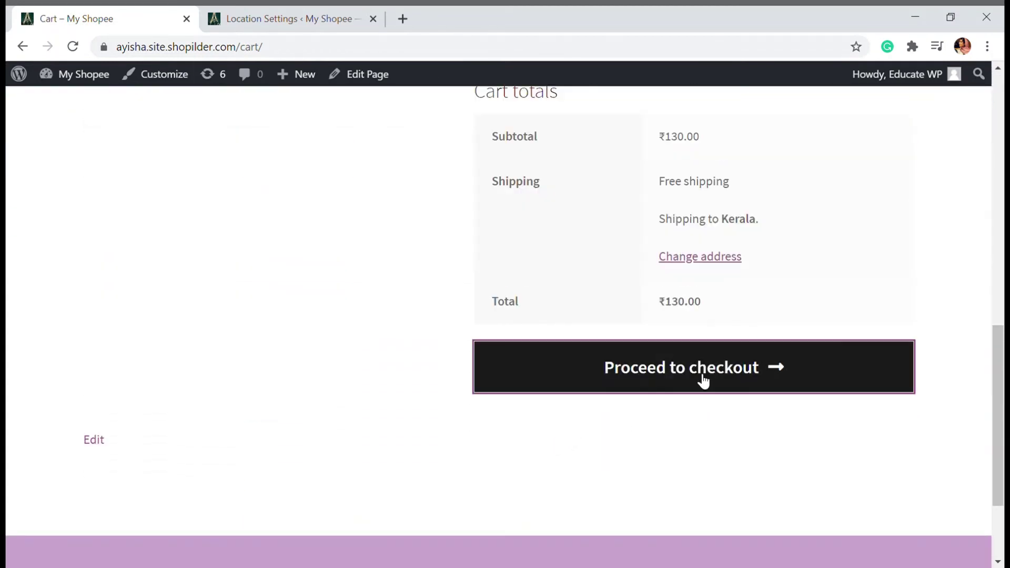
# Step: Try the Pickup order type on the checkout page and switch the order back to Delivery
pyautogui.scroll(-4, 602, 389)
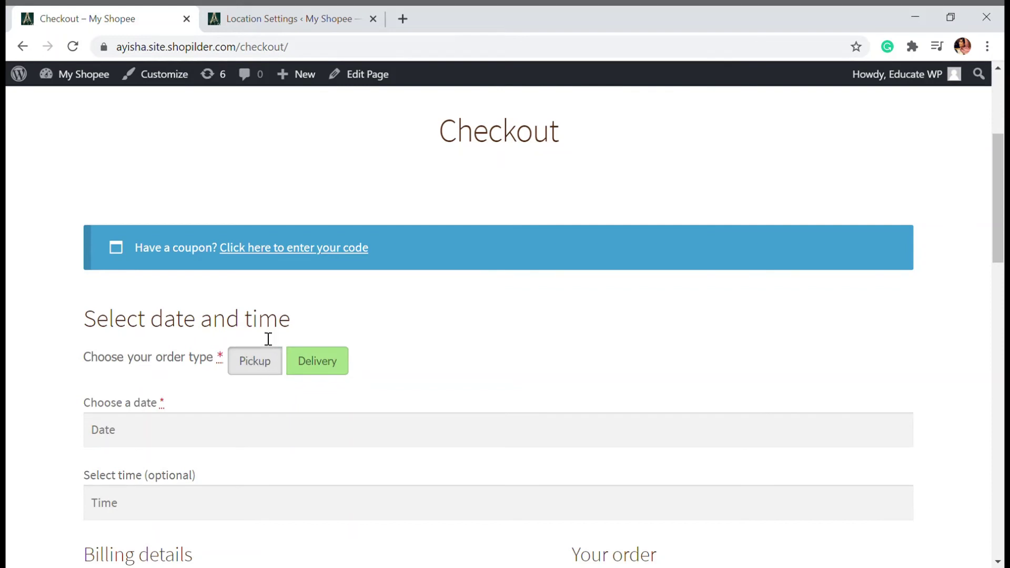
pyautogui.scroll(-1, 266, 343)
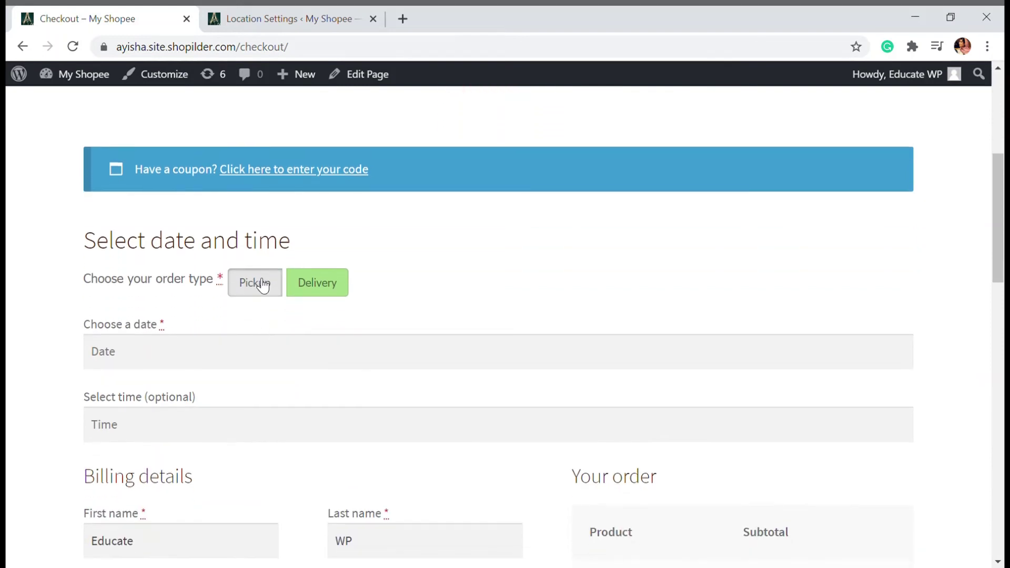
pyautogui.click(333, 293)
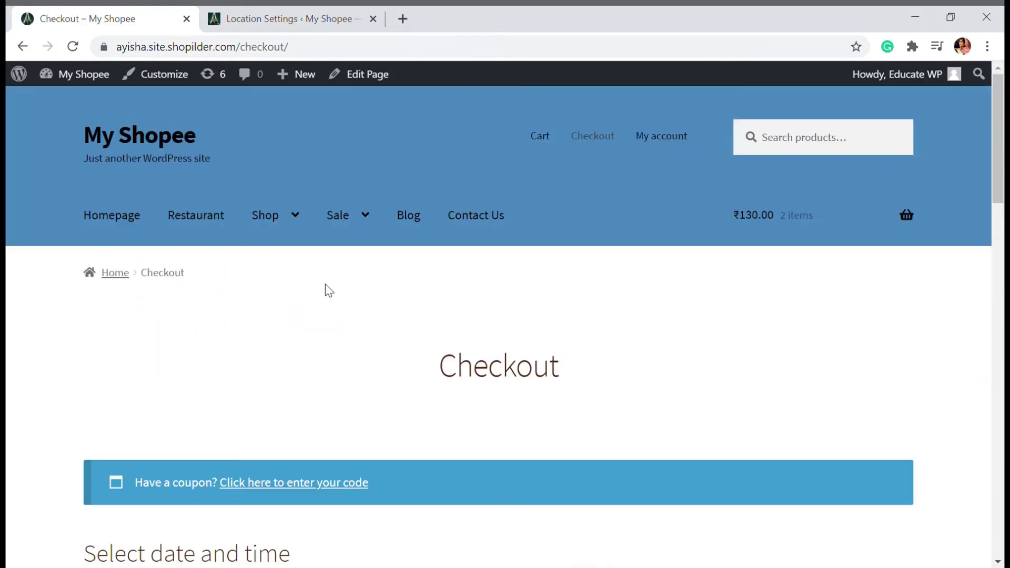
pyautogui.scroll(-3, 326, 289)
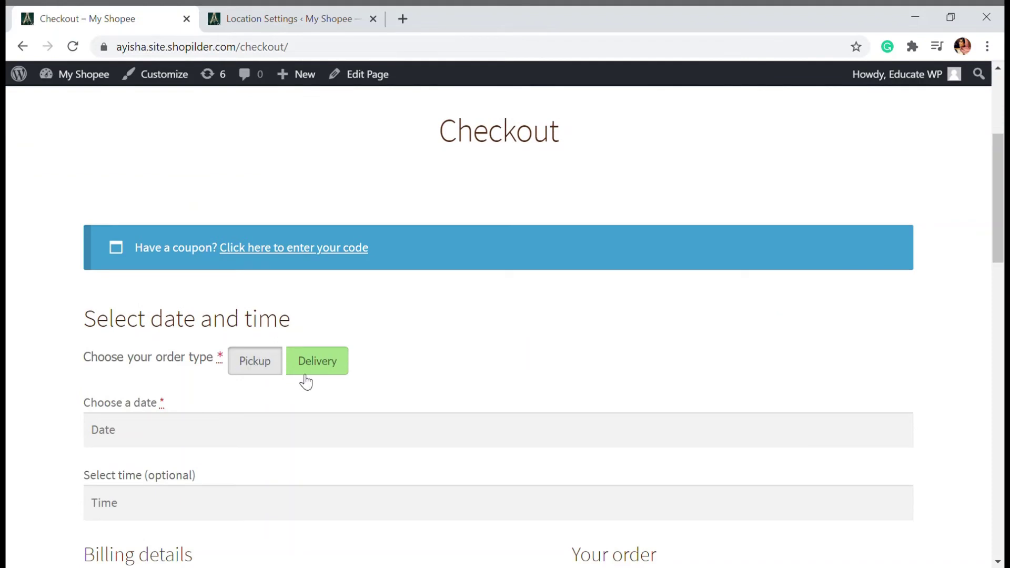
pyautogui.click(266, 369)
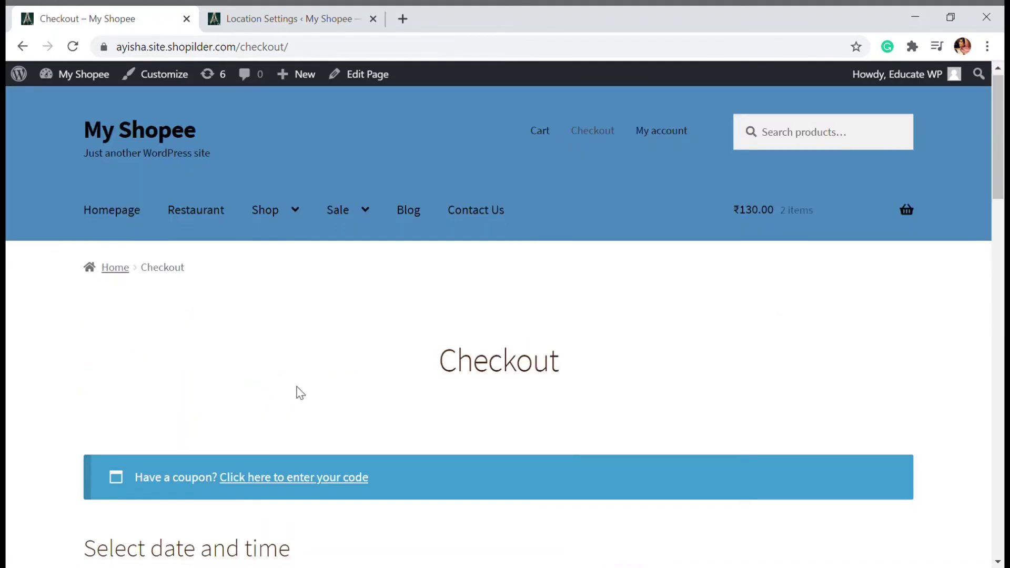
pyautogui.scroll(-5, 295, 390)
pyautogui.click(331, 291)
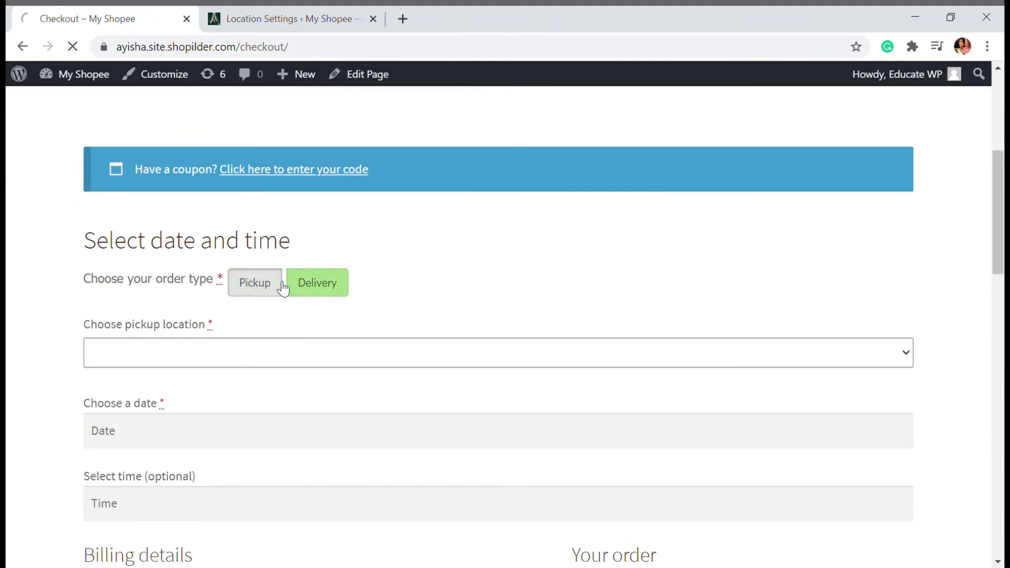
# Step: Set the order's delivery date to 01 Feb 2021 and its time to 01:30 PM
pyautogui.scroll(-5, 265, 326)
pyautogui.scroll(-1, 268, 294)
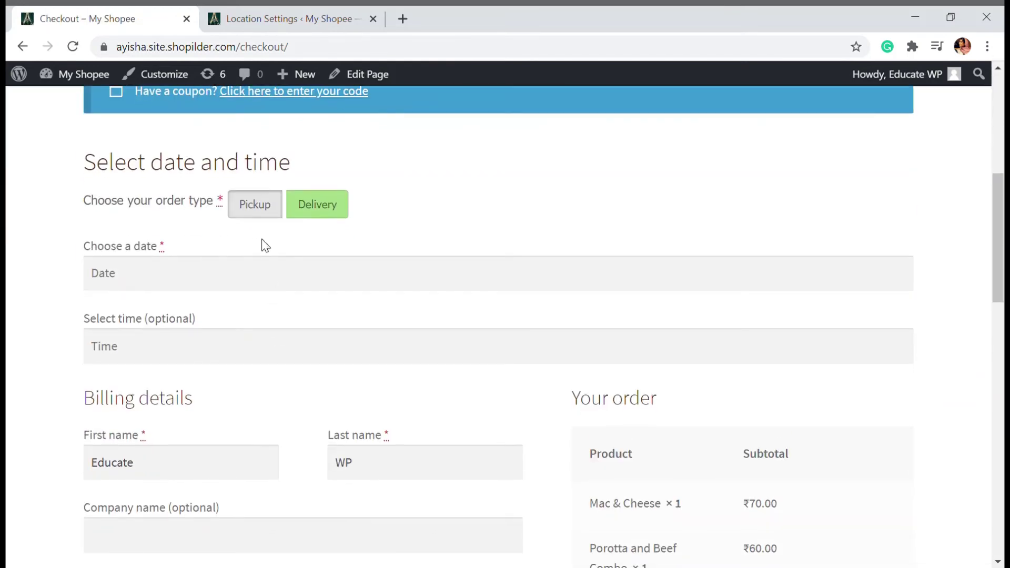
pyautogui.scroll(-3, 247, 211)
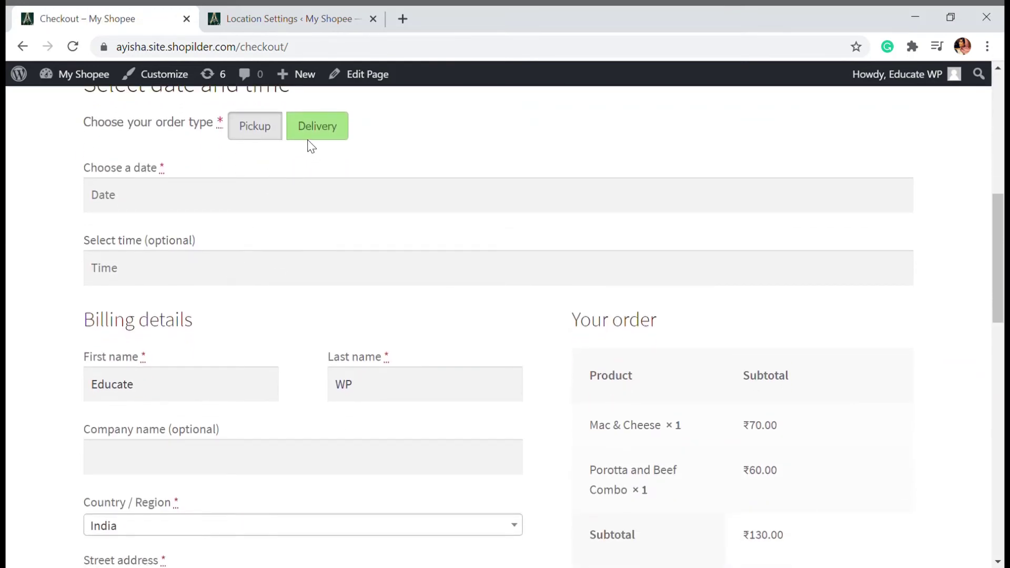
pyautogui.click(187, 209)
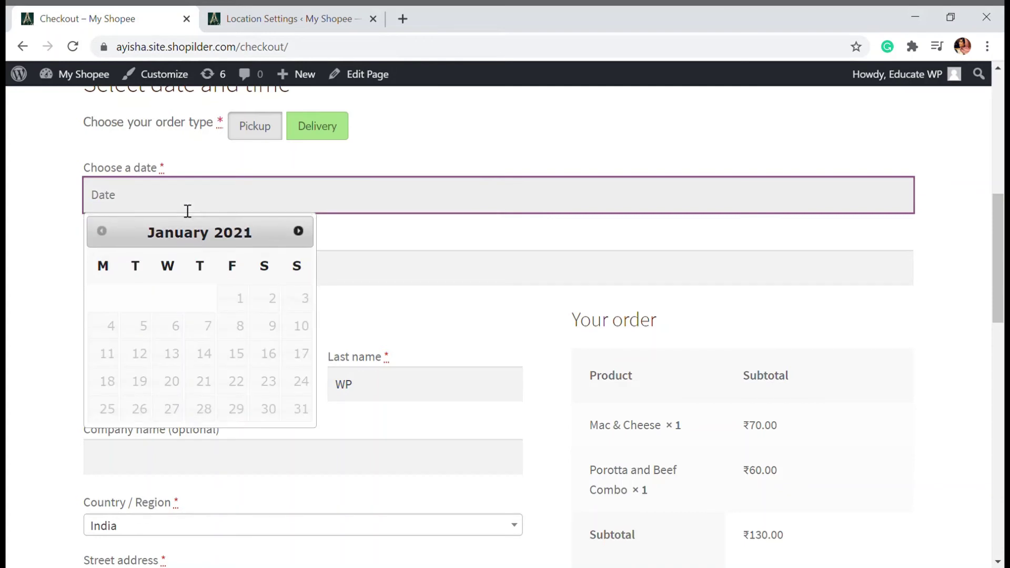
pyautogui.click(298, 231)
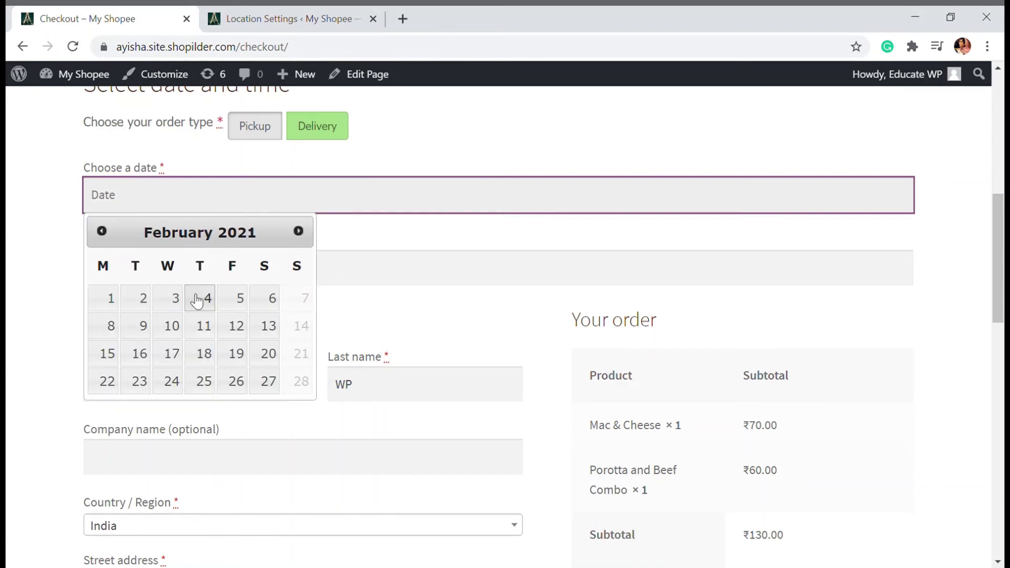
pyautogui.click(103, 297)
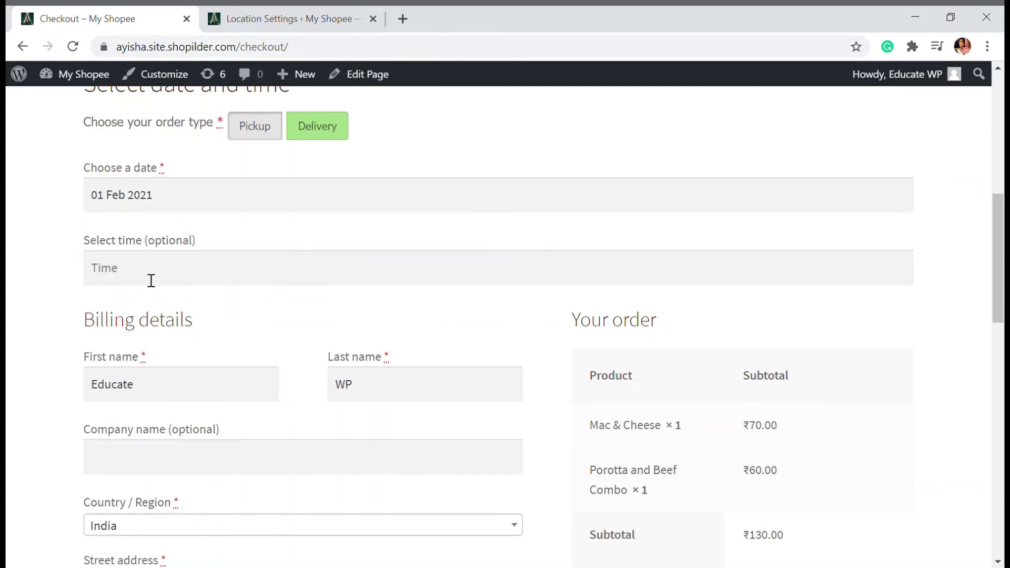
pyautogui.click(151, 280)
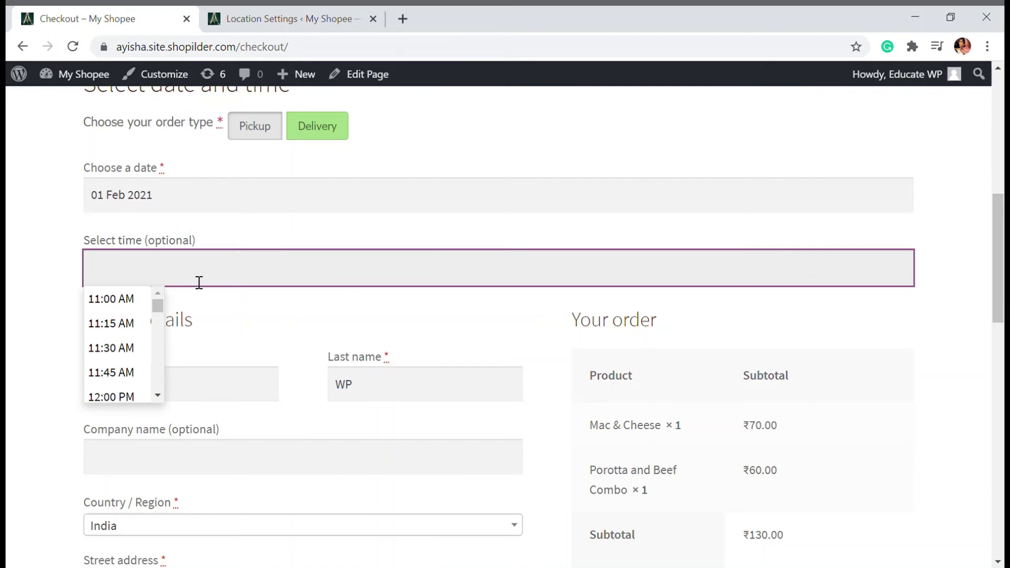
pyautogui.scroll(-5, 132, 336)
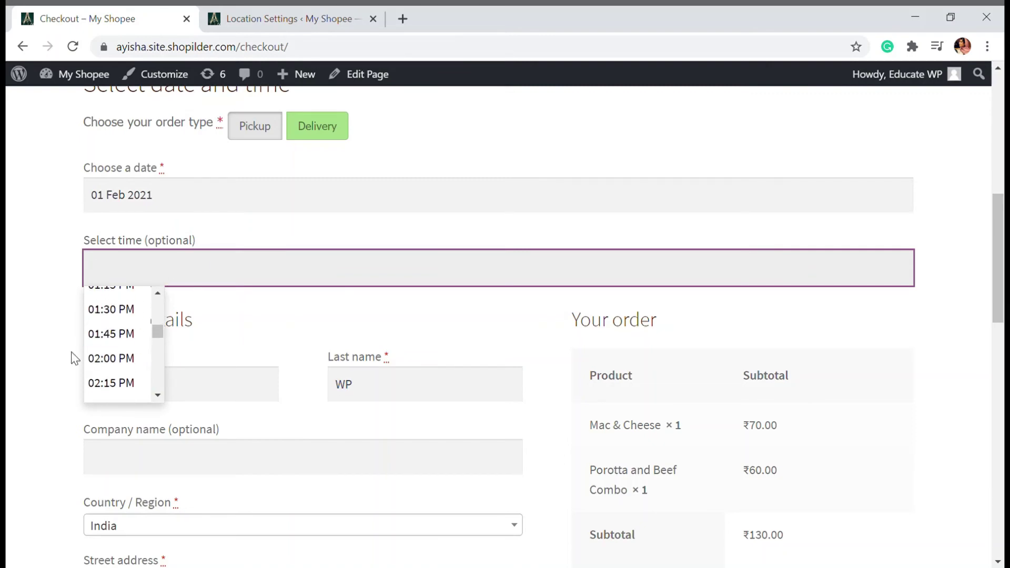
pyautogui.click(129, 309)
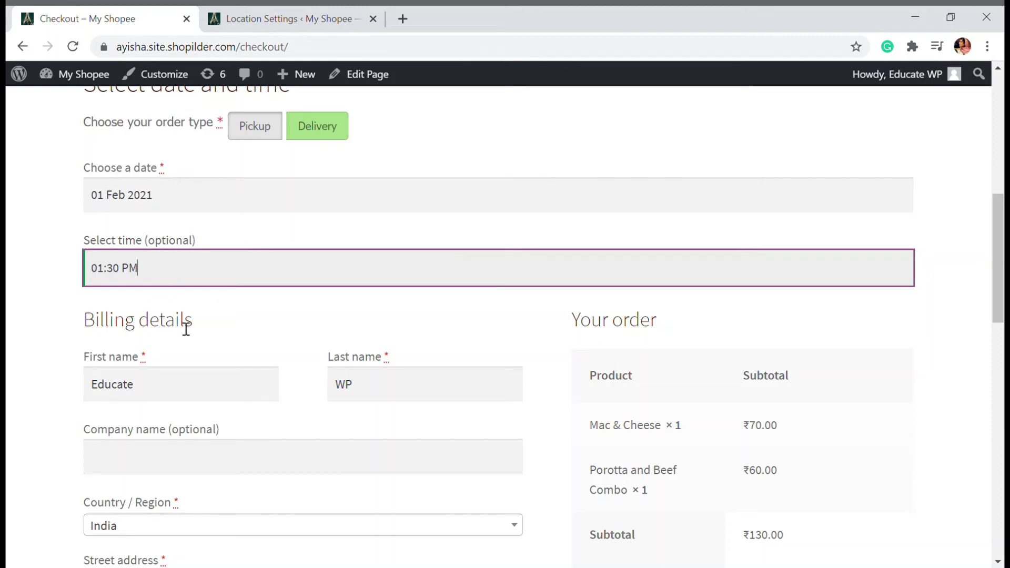
# Step: Review the billing details, order summary and payment method on the checkout page
pyautogui.scroll(-3, 184, 327)
pyautogui.scroll(1, 63, 266)
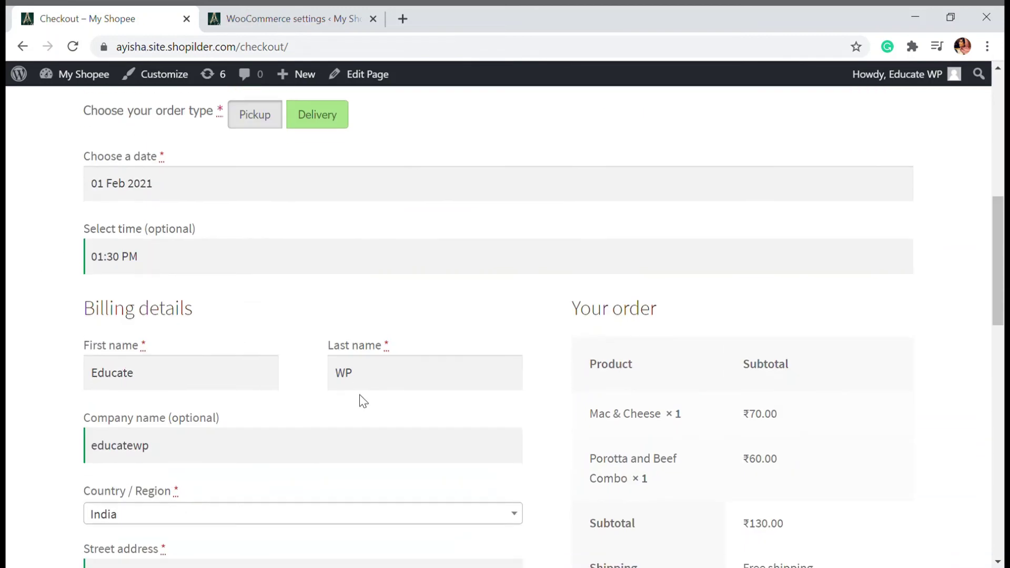
pyautogui.scroll(-1, 363, 401)
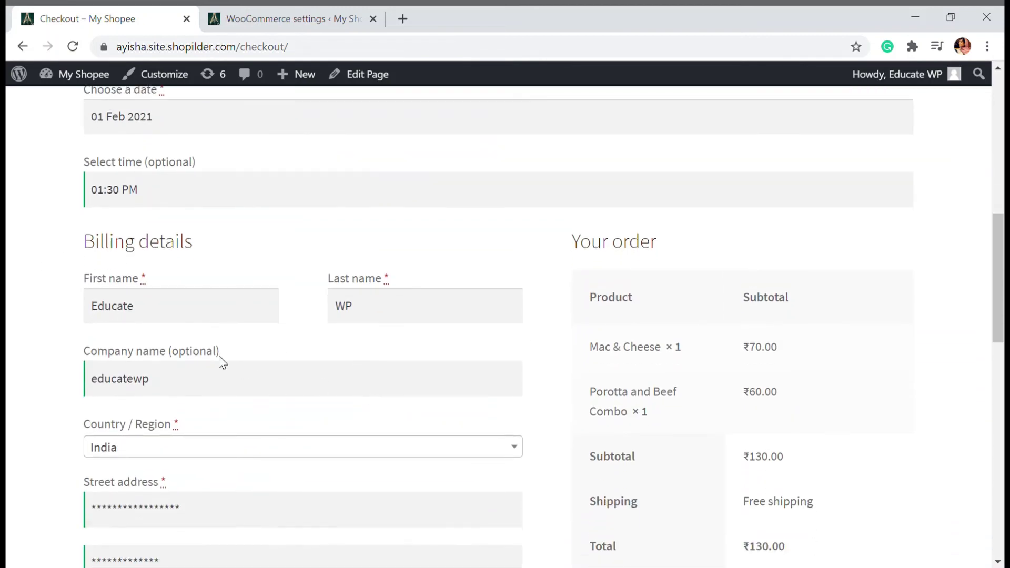
pyautogui.scroll(-1, 224, 302)
pyautogui.scroll(1, 149, 275)
pyautogui.scroll(-4, 371, 264)
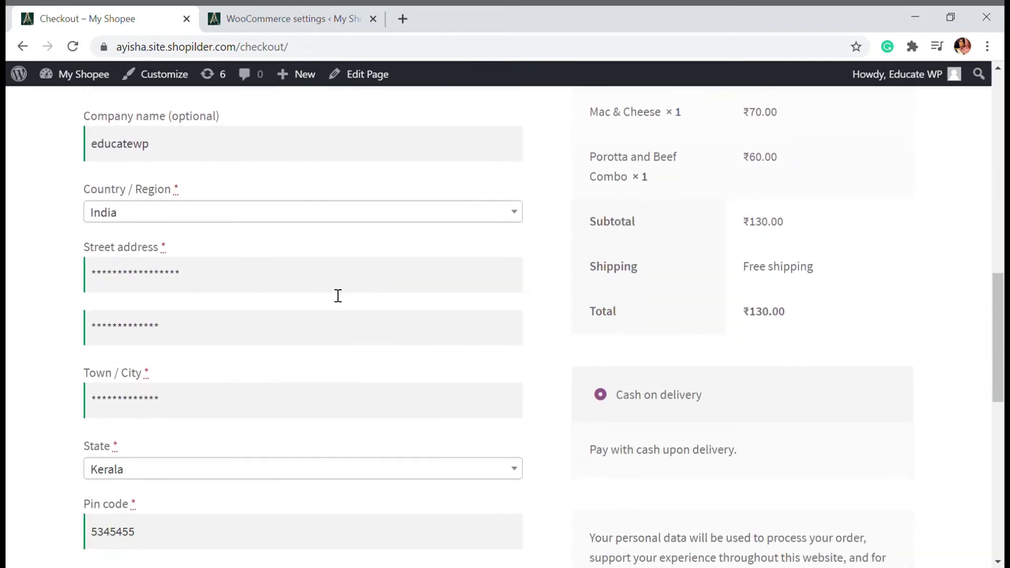
pyautogui.scroll(-2, 216, 221)
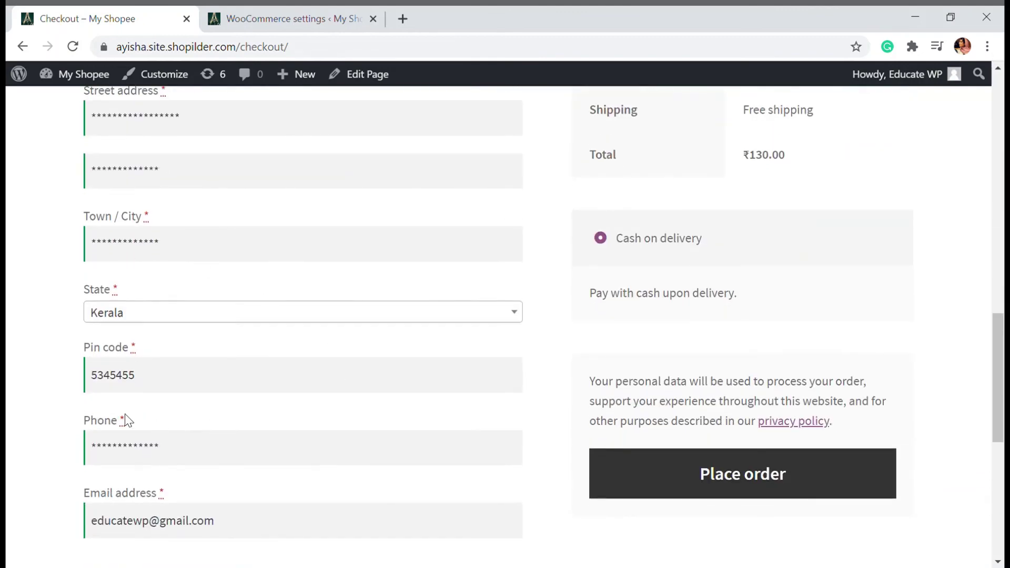
pyautogui.scroll(-4, 129, 416)
pyautogui.scroll(-4, 293, 479)
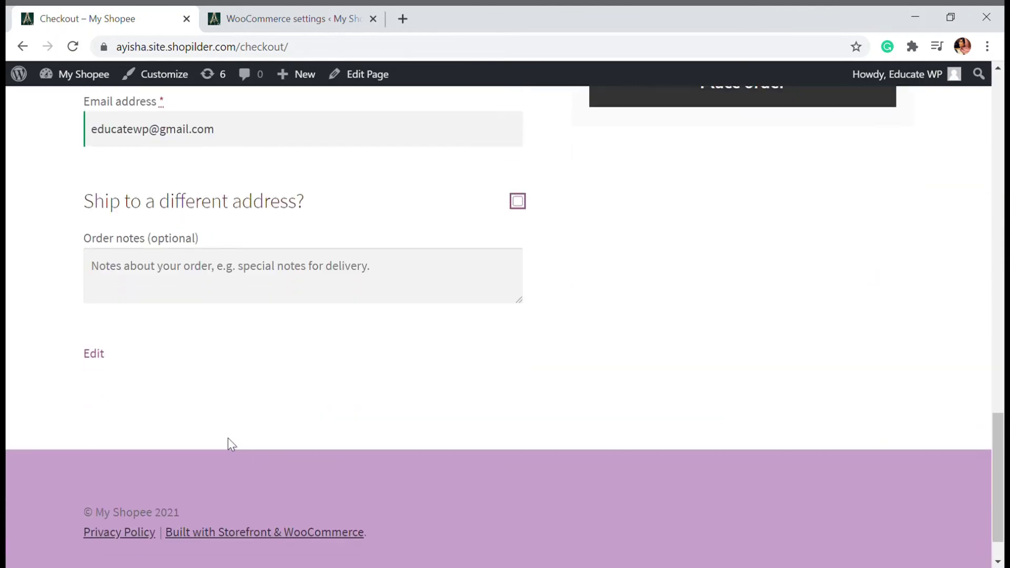
# Step: Enter "extra sauce" as the order note on the checkout page
pyautogui.click(158, 288)
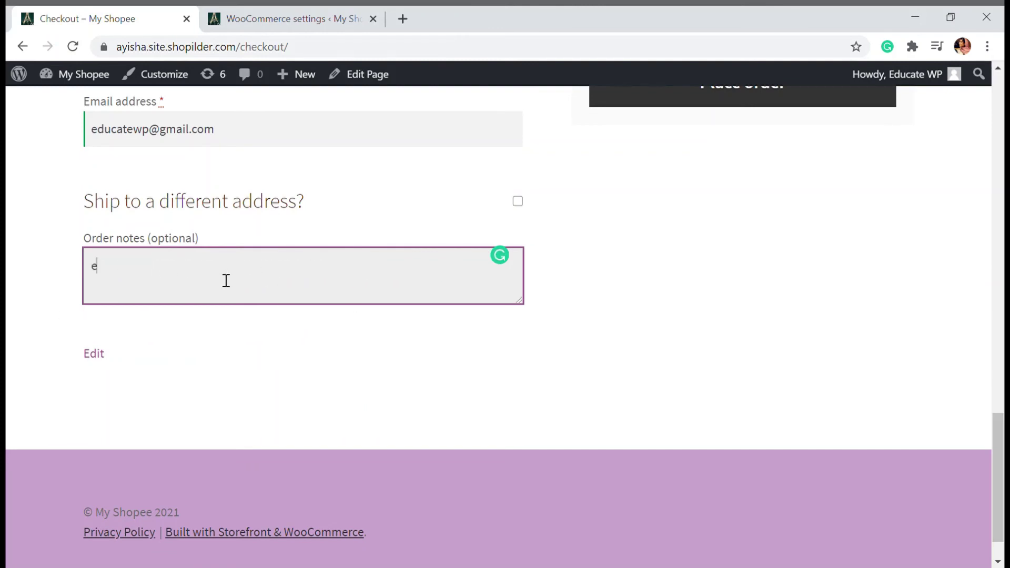
pyautogui.write('extra saue')
pyautogui.scroll(2, 227, 280)
pyautogui.press('BackSpace')
pyautogui.press('BackSpace')
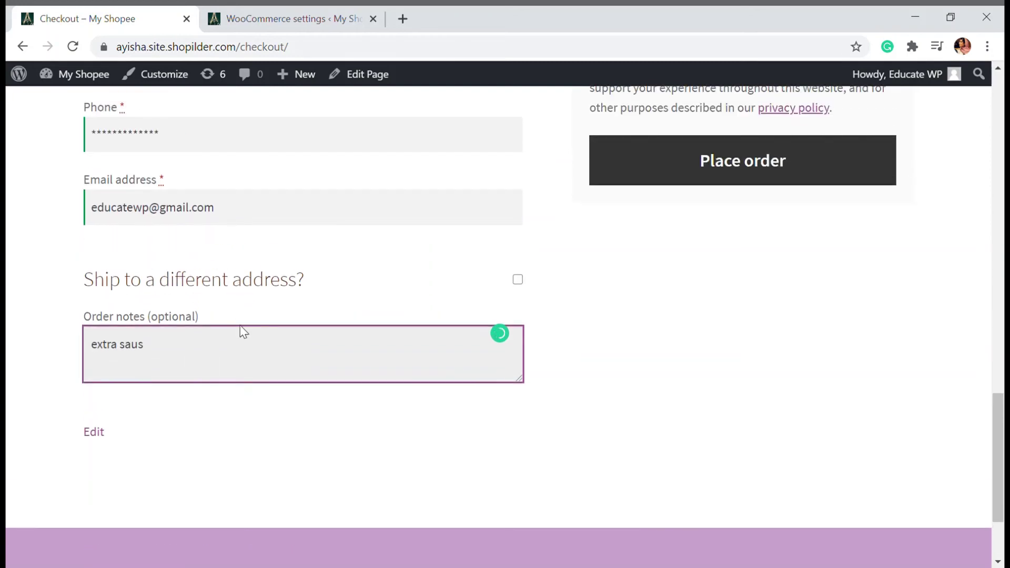
pyautogui.write('ce')
# Step: Recheck the checkout details and place the order with cash on delivery
pyautogui.scroll(8, 460, 340)
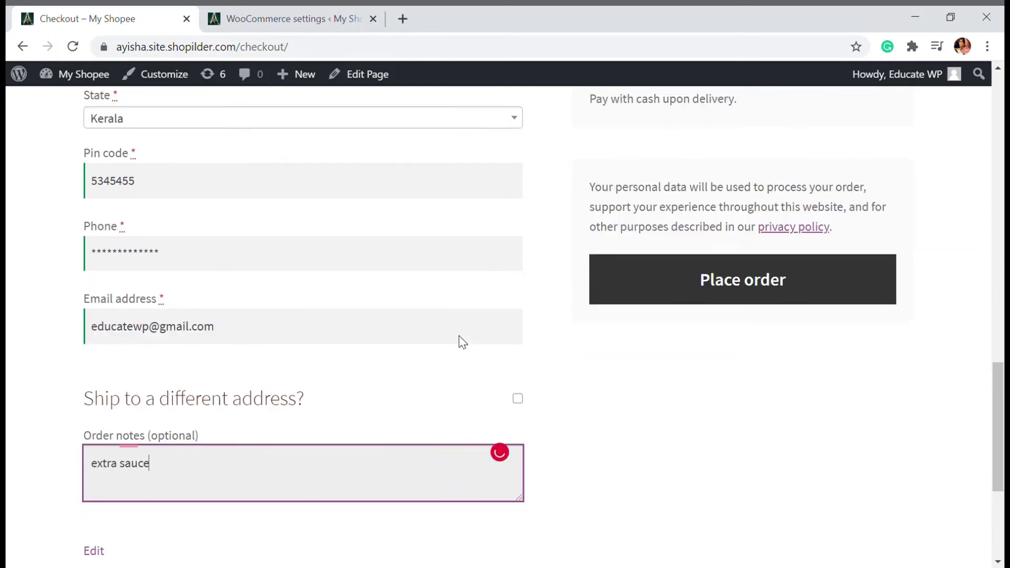
pyautogui.scroll(4, 672, 396)
pyautogui.scroll(-8, 669, 377)
pyautogui.click(664, 331)
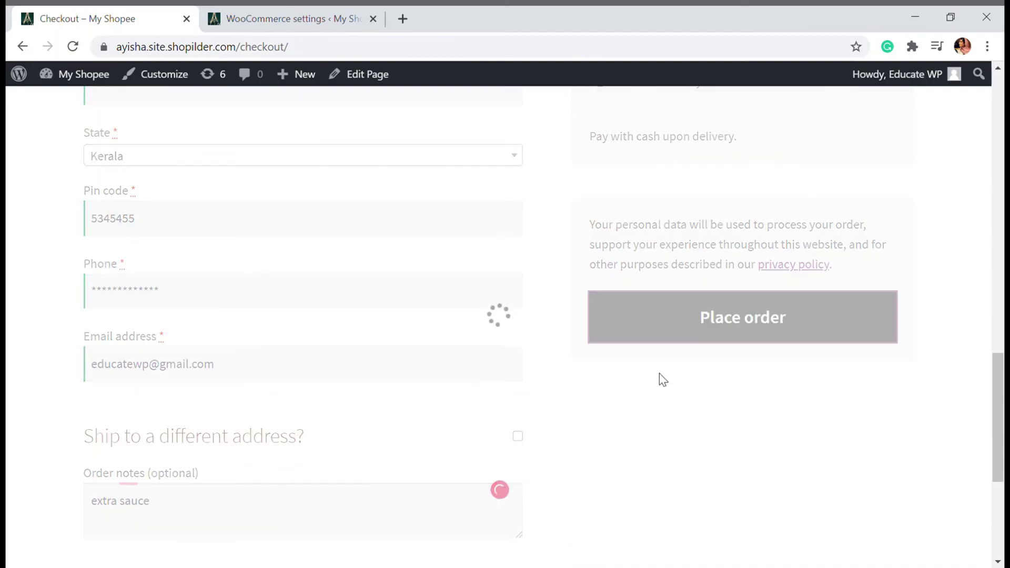
# Step: Review the order confirmation page, including the delivery date, time, order type, items, note and billing and shipping addresses
pyautogui.scroll(3, 659, 389)
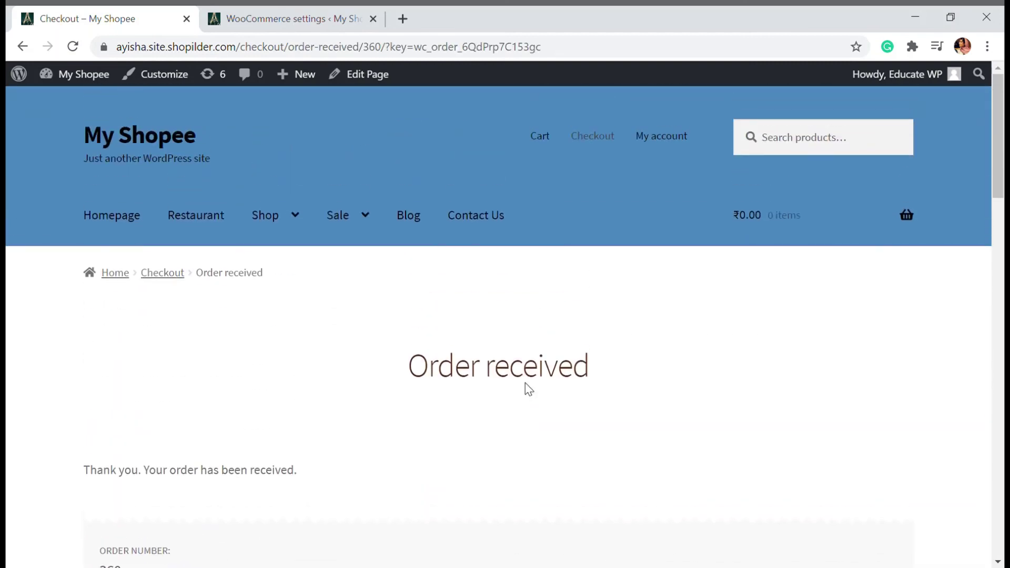
pyautogui.scroll(-2, 533, 391)
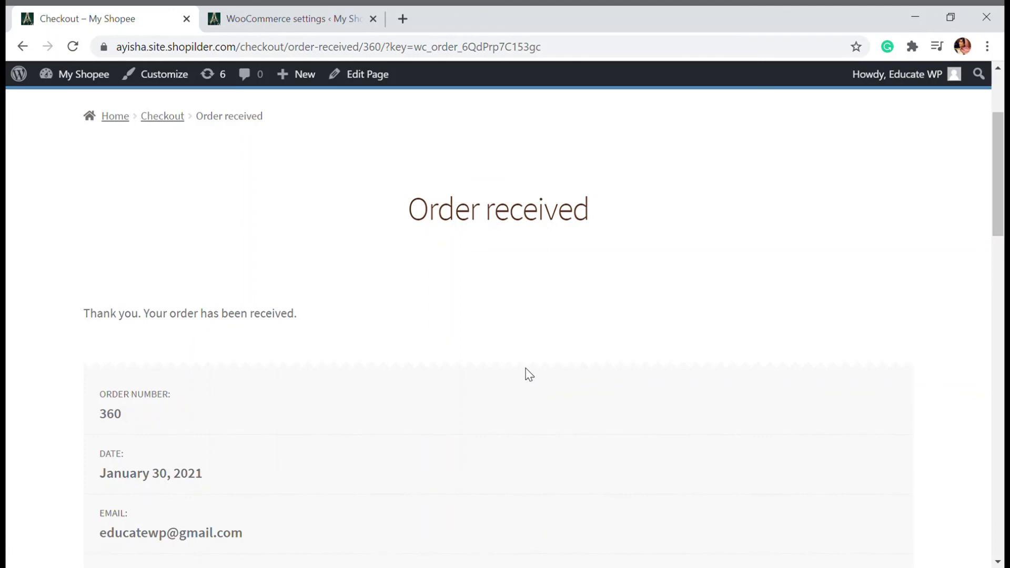
pyautogui.scroll(-5, 585, 268)
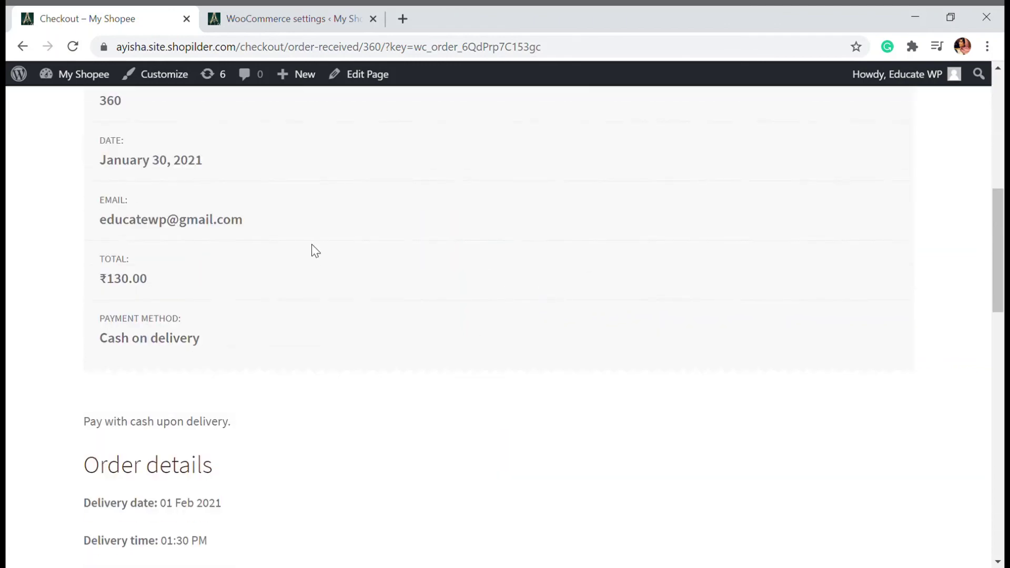
pyautogui.scroll(1, 199, 198)
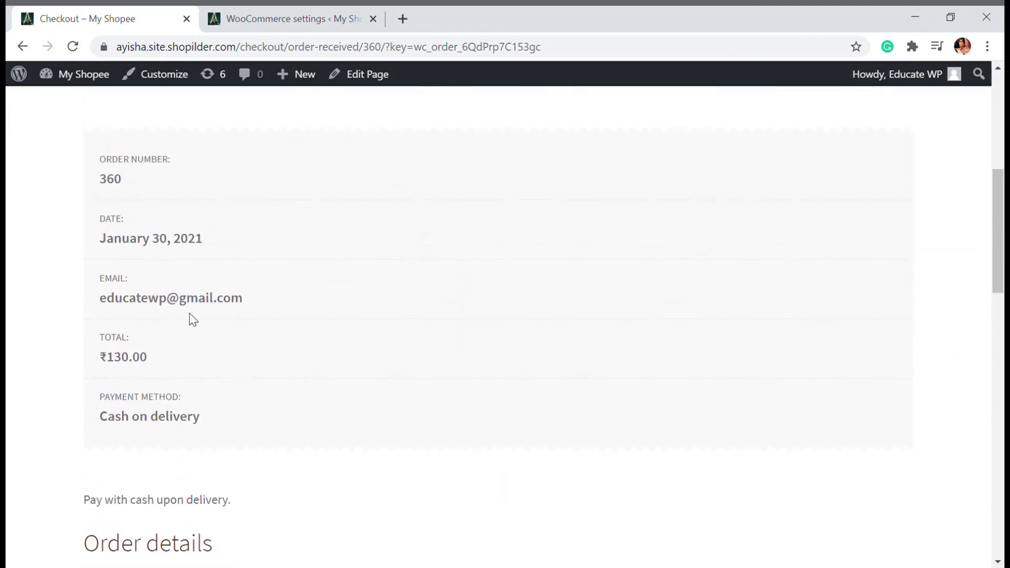
pyautogui.scroll(-8, 190, 314)
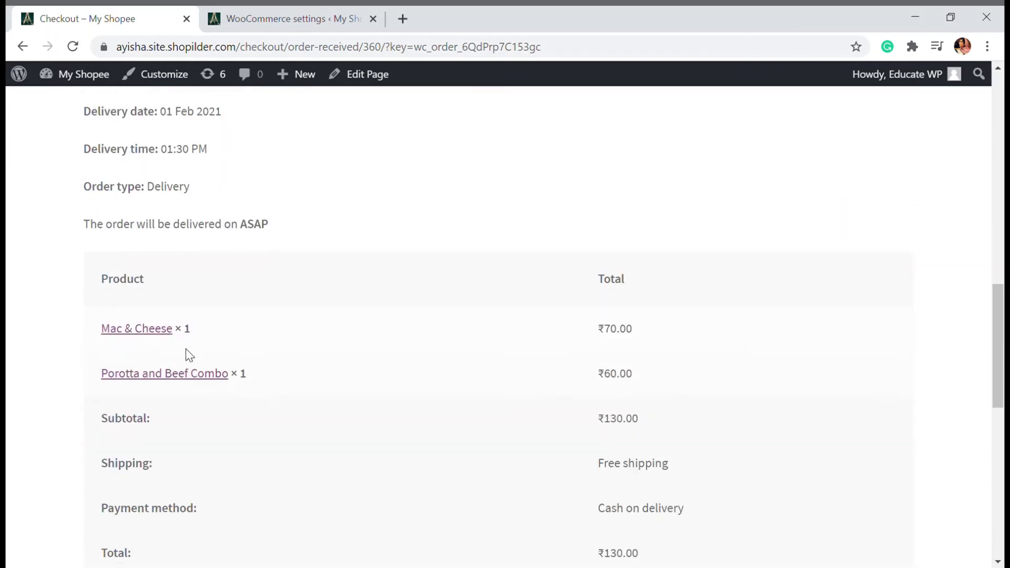
pyautogui.scroll(1, 191, 331)
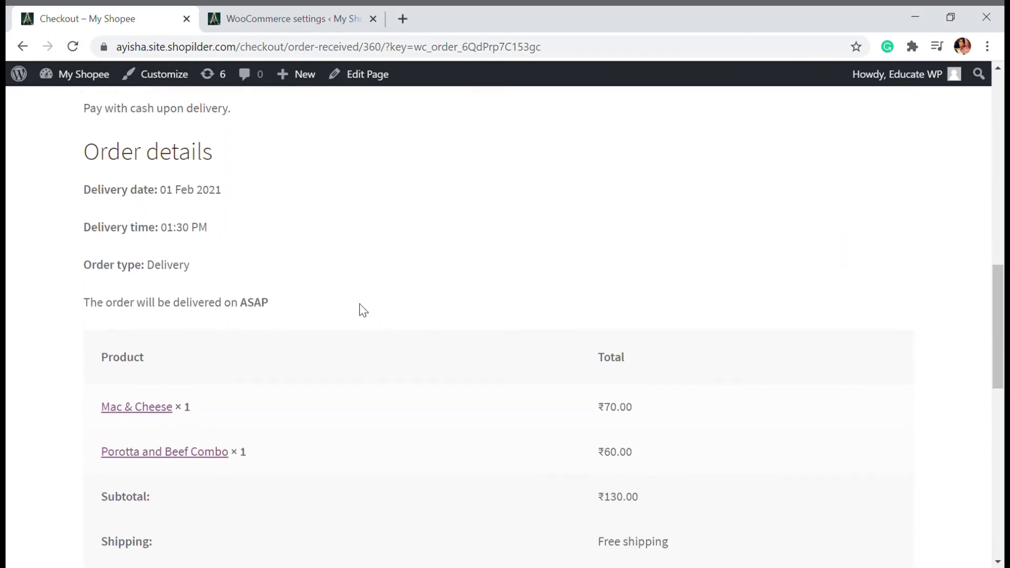
pyautogui.moveTo(241, 304); pyautogui.dragTo(317, 305)
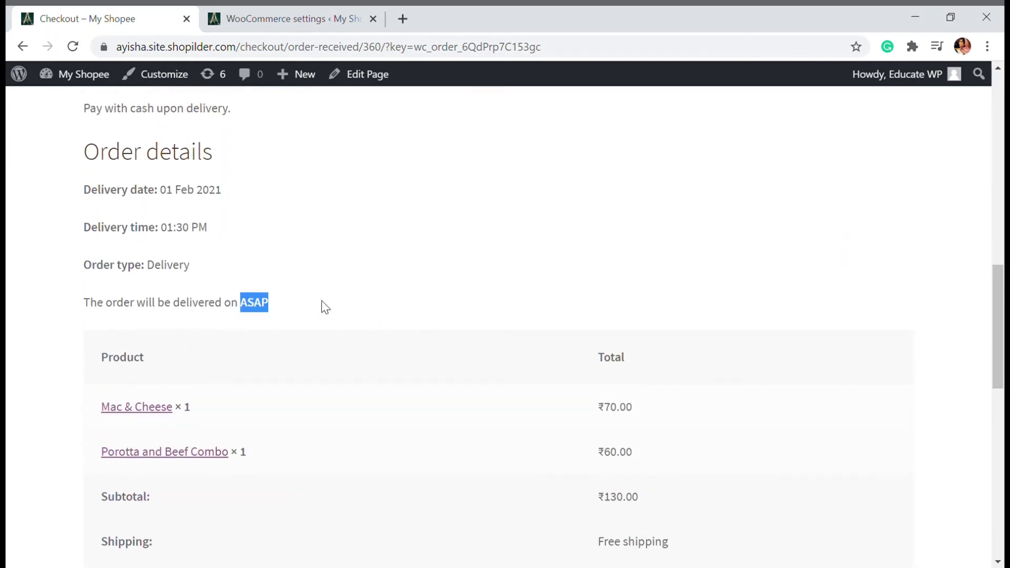
pyautogui.scroll(-1, 462, 343)
pyautogui.click(346, 198)
pyautogui.scroll(-1, 322, 227)
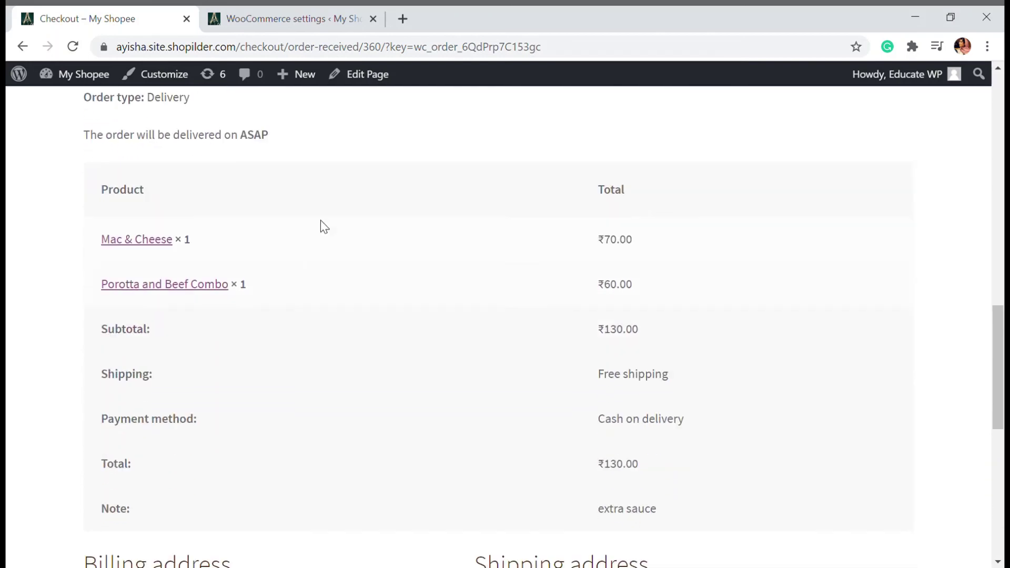
pyautogui.scroll(-6, 324, 226)
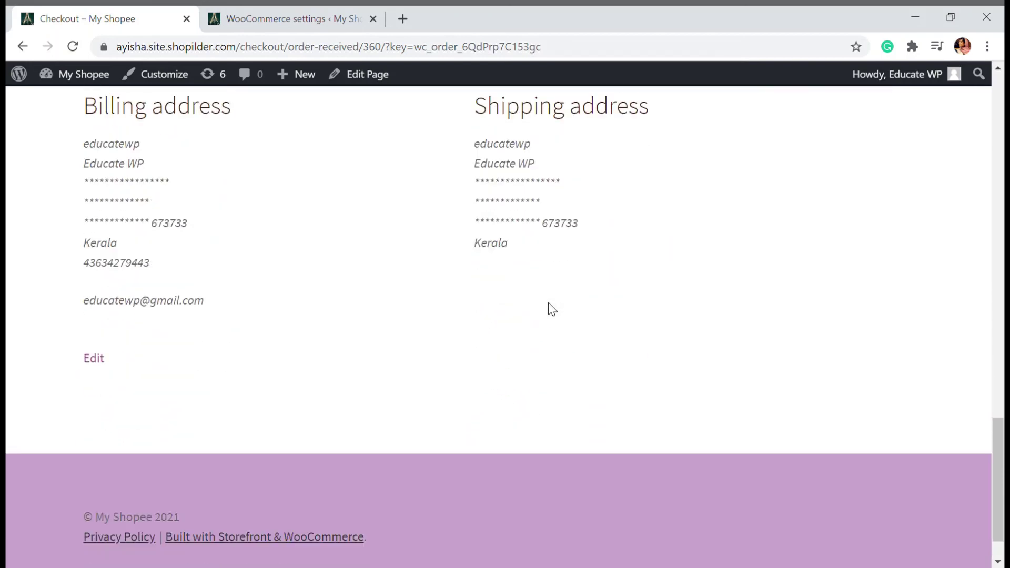
# Step: Switch to the WordPress admin, go to the WooCommerce orders and open the newly placed order for editing
pyautogui.click(289, 9)
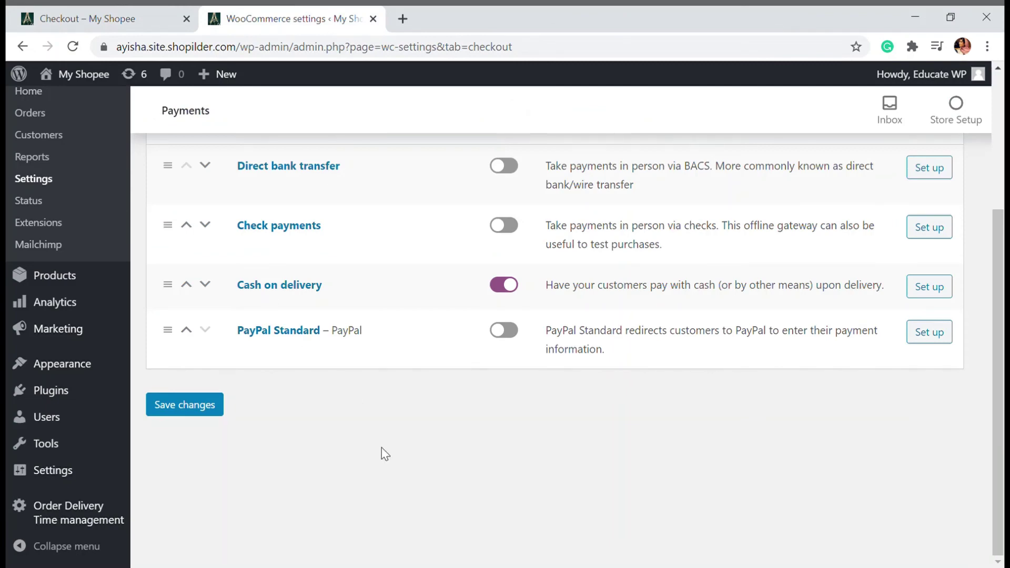
pyautogui.scroll(4, 381, 449)
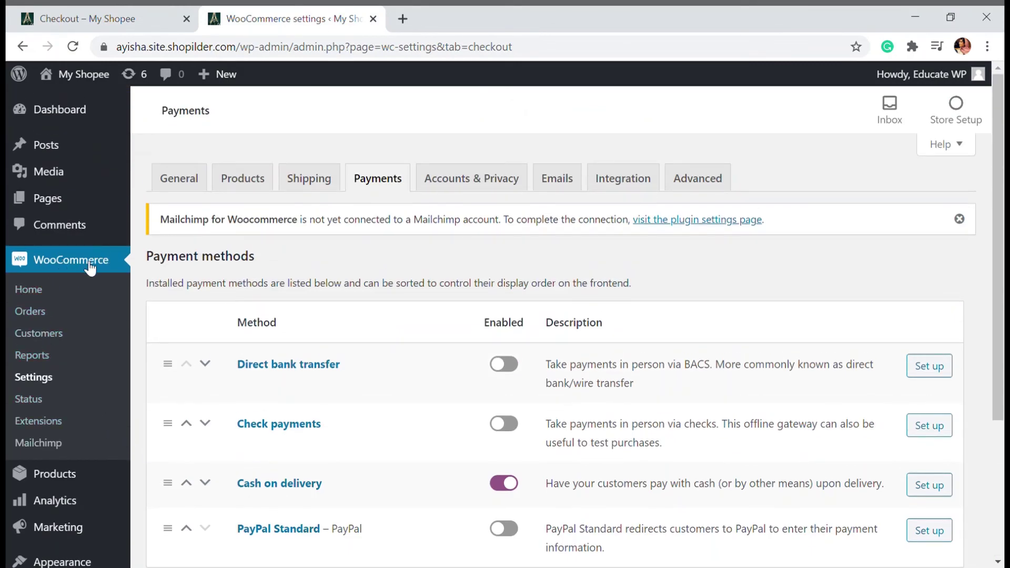
pyautogui.click(30, 311)
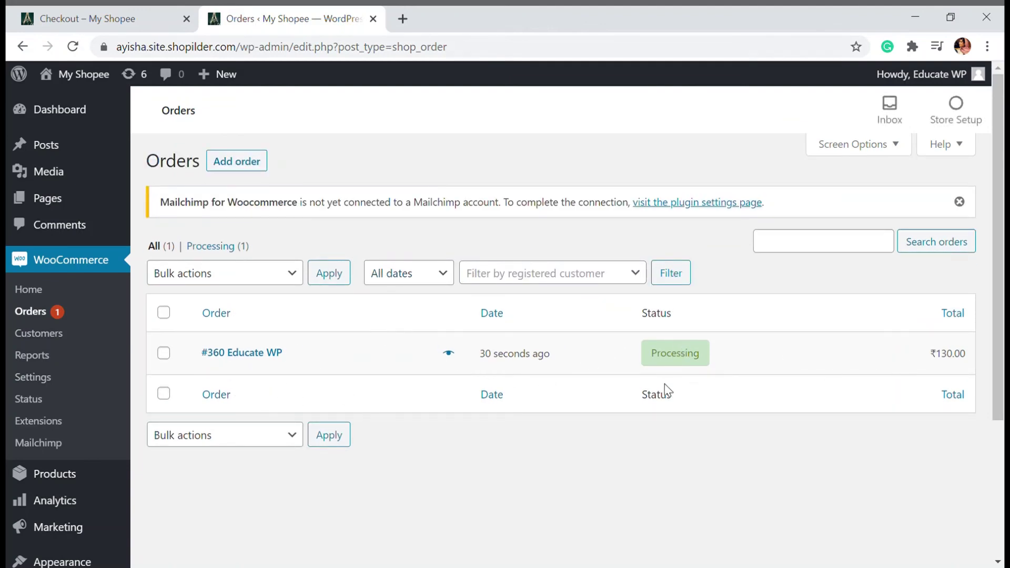
pyautogui.click(268, 354)
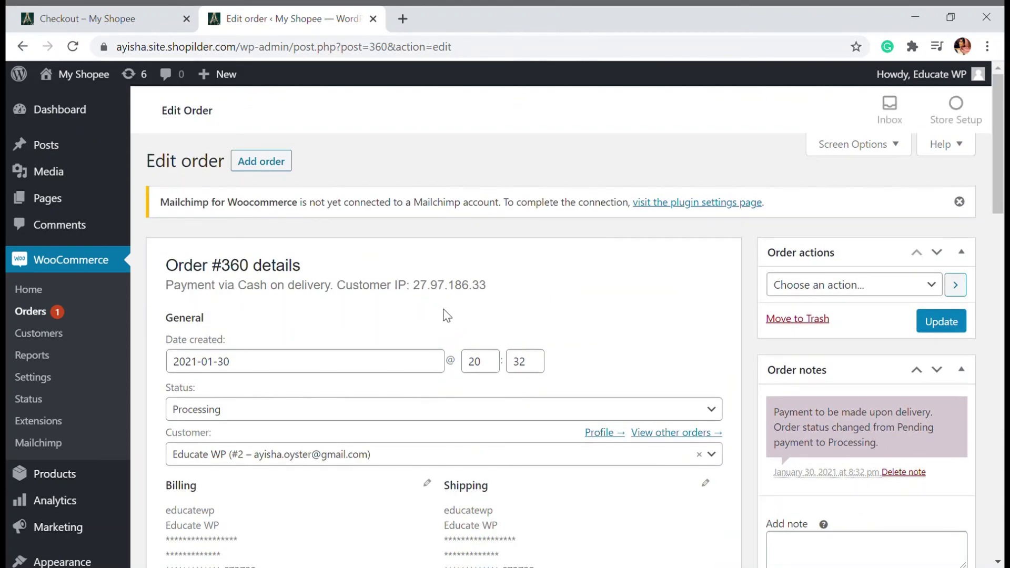
# Step: Examine the order's available status choices, its billing and shipping details, and its delivery date, time and order type
pyautogui.scroll(-2, 337, 405)
pyautogui.click(235, 334)
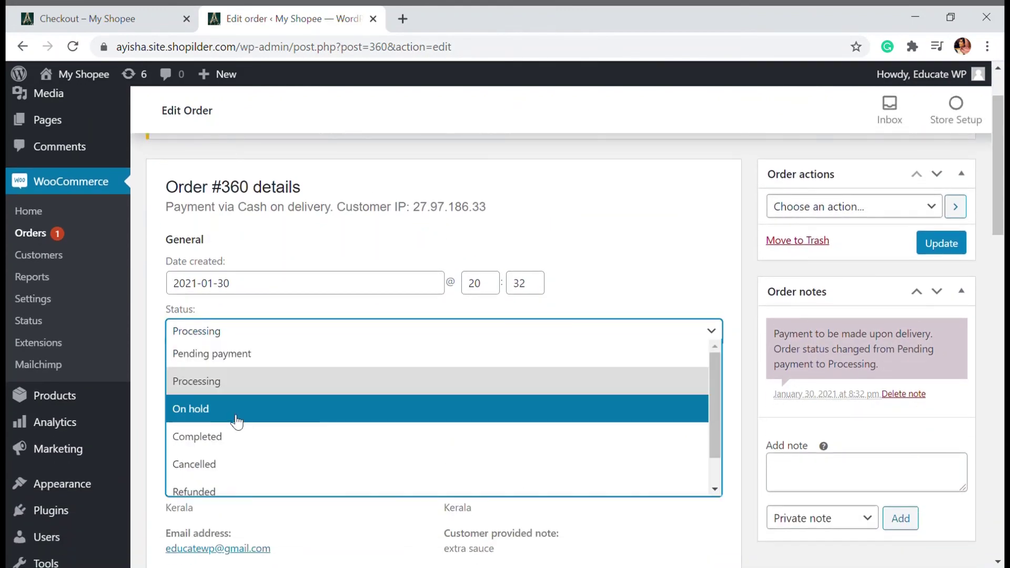
pyautogui.click(293, 333)
pyautogui.scroll(-4, 419, 368)
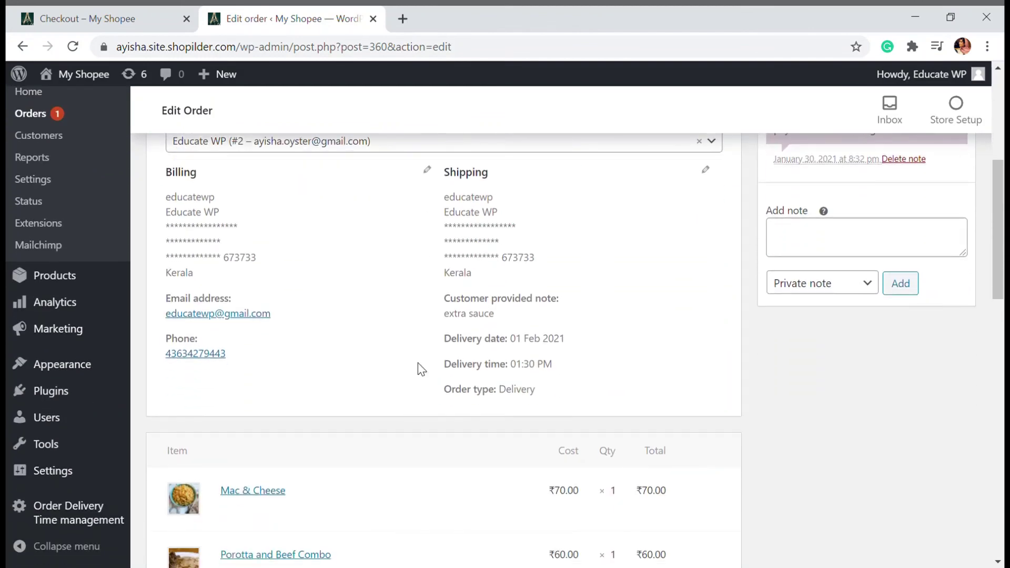
pyautogui.scroll(3, 392, 350)
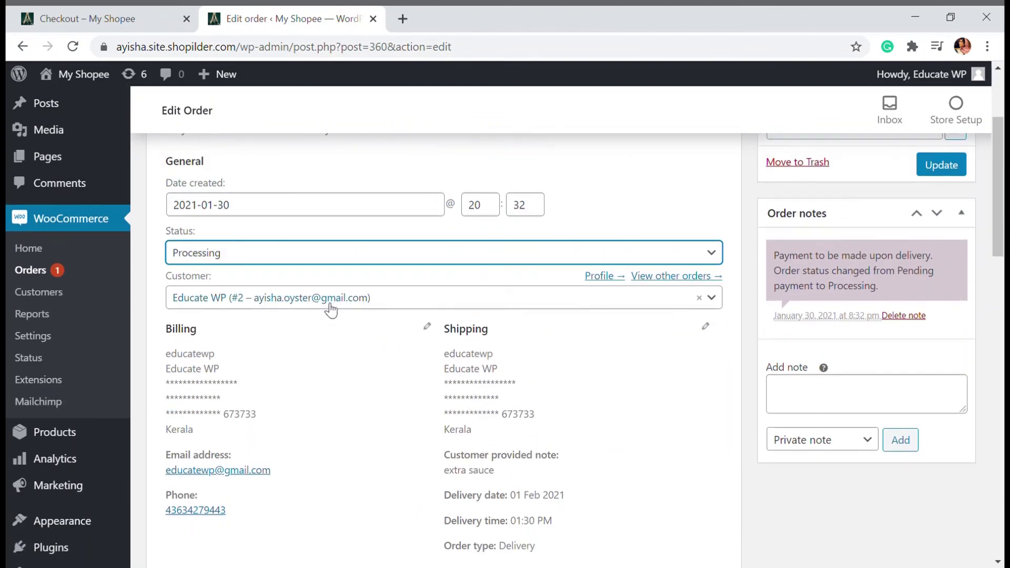
pyautogui.scroll(2, 592, 199)
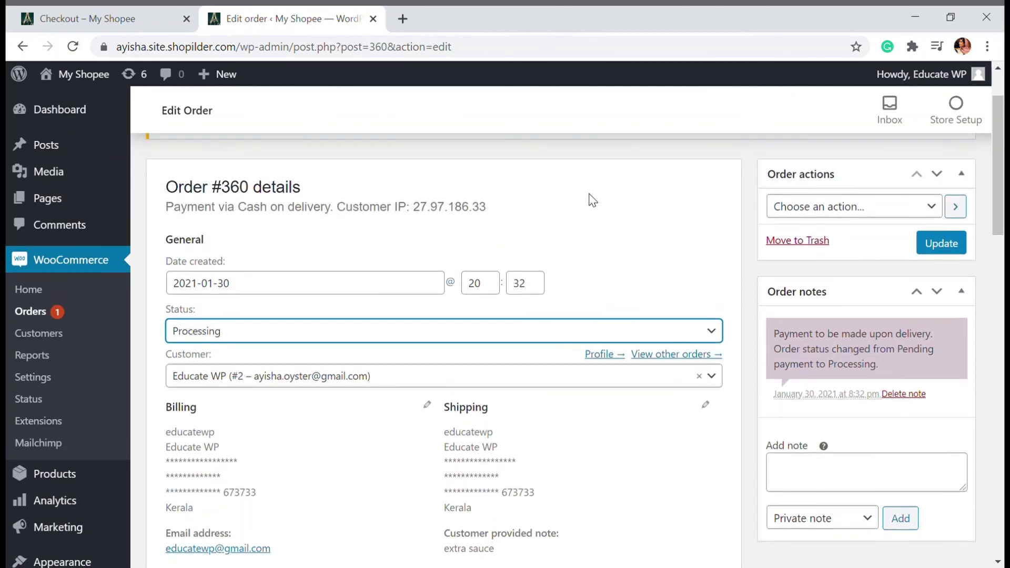
pyautogui.scroll(2, 610, 265)
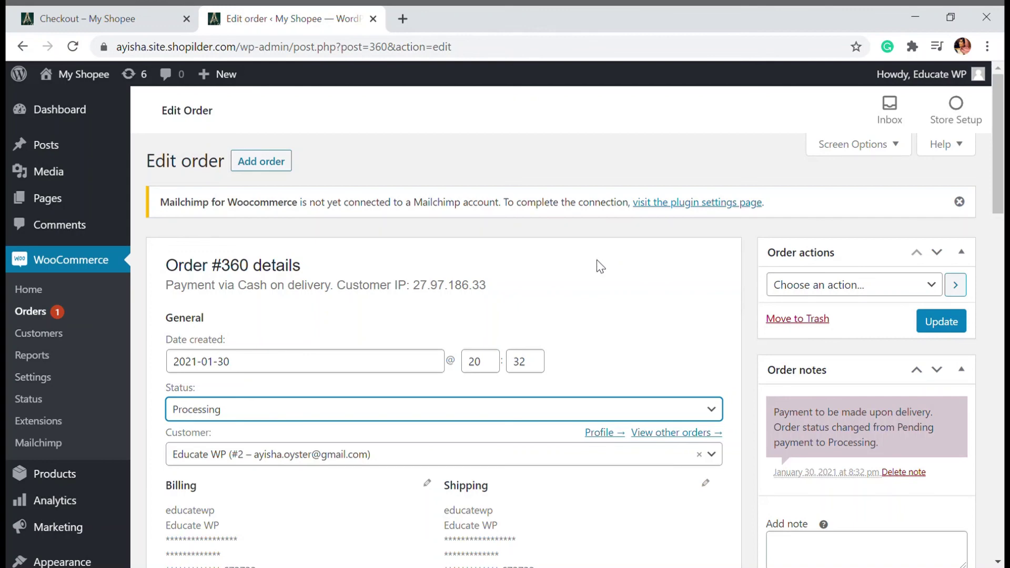
pyautogui.scroll(-3, 600, 265)
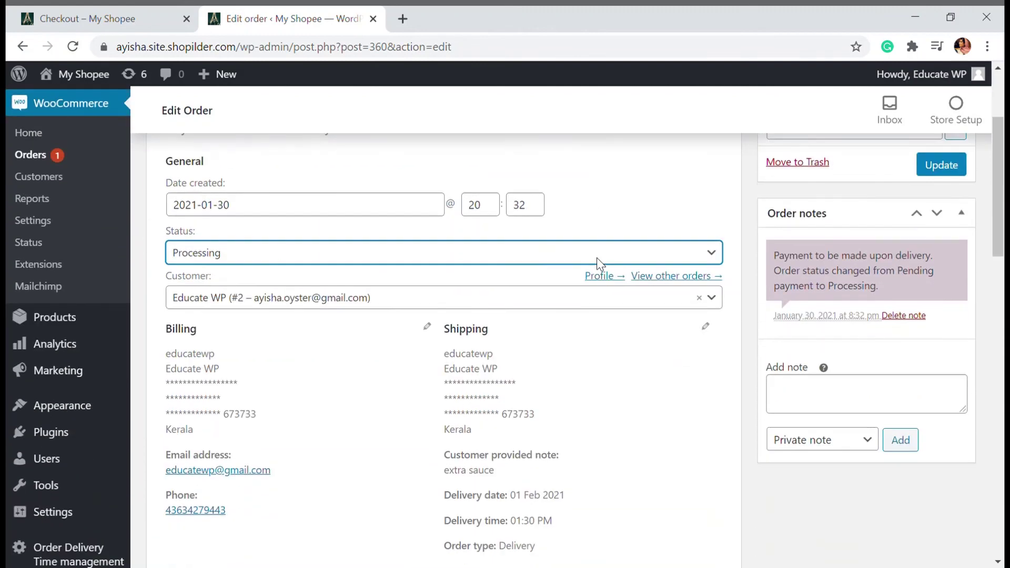
pyautogui.scroll(-3, 600, 265)
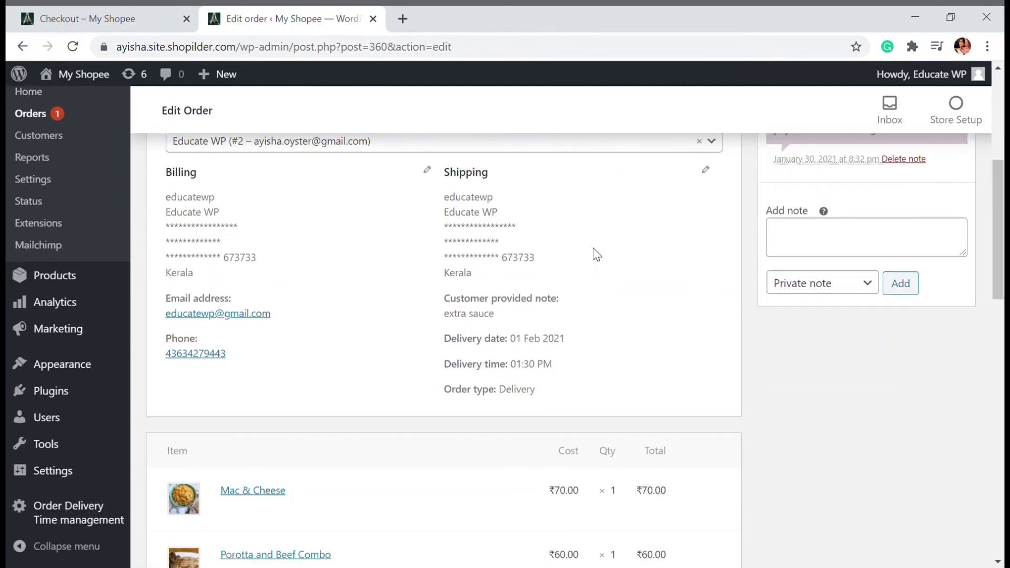
pyautogui.scroll(1, 589, 261)
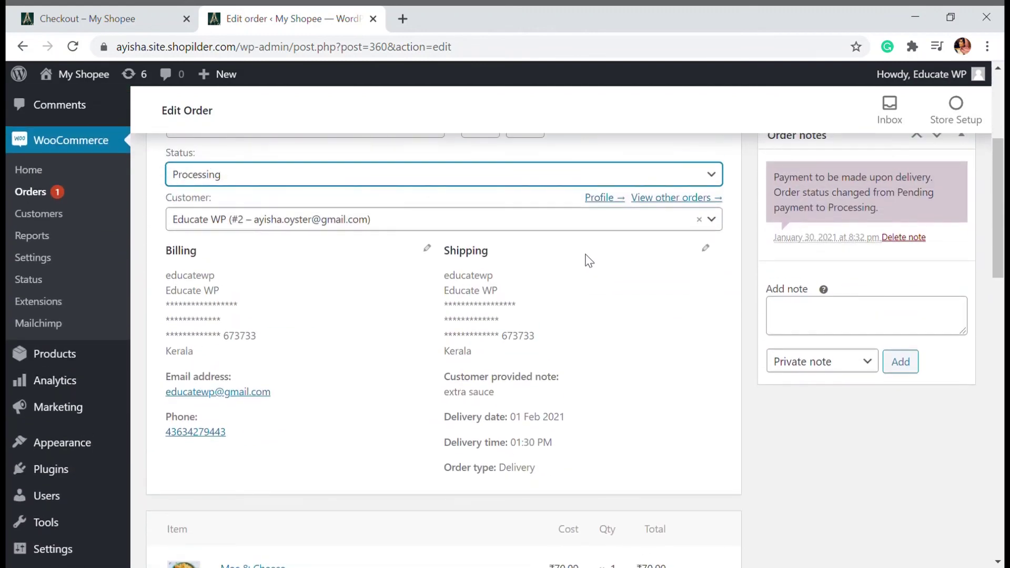
pyautogui.scroll(1, 589, 261)
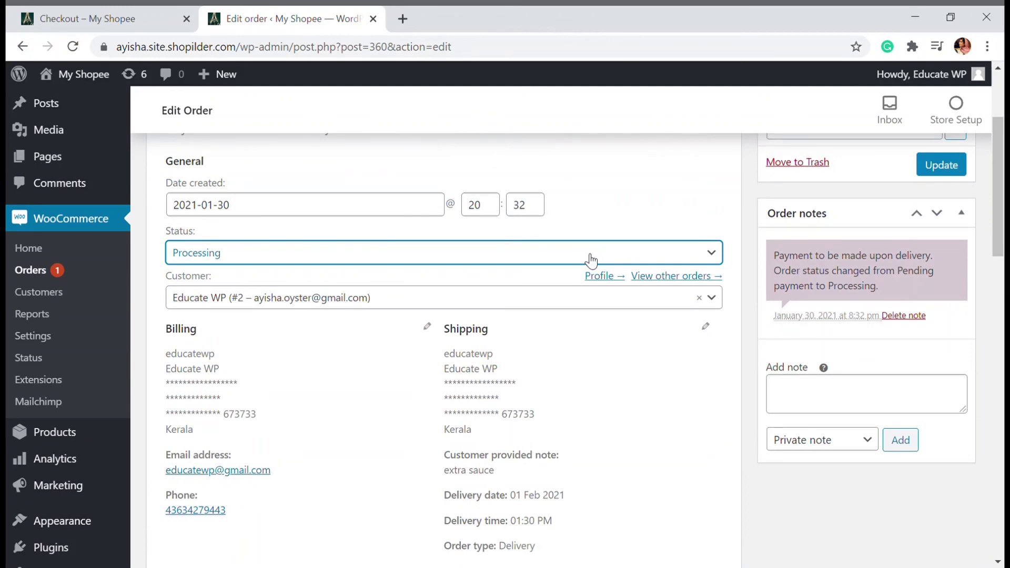